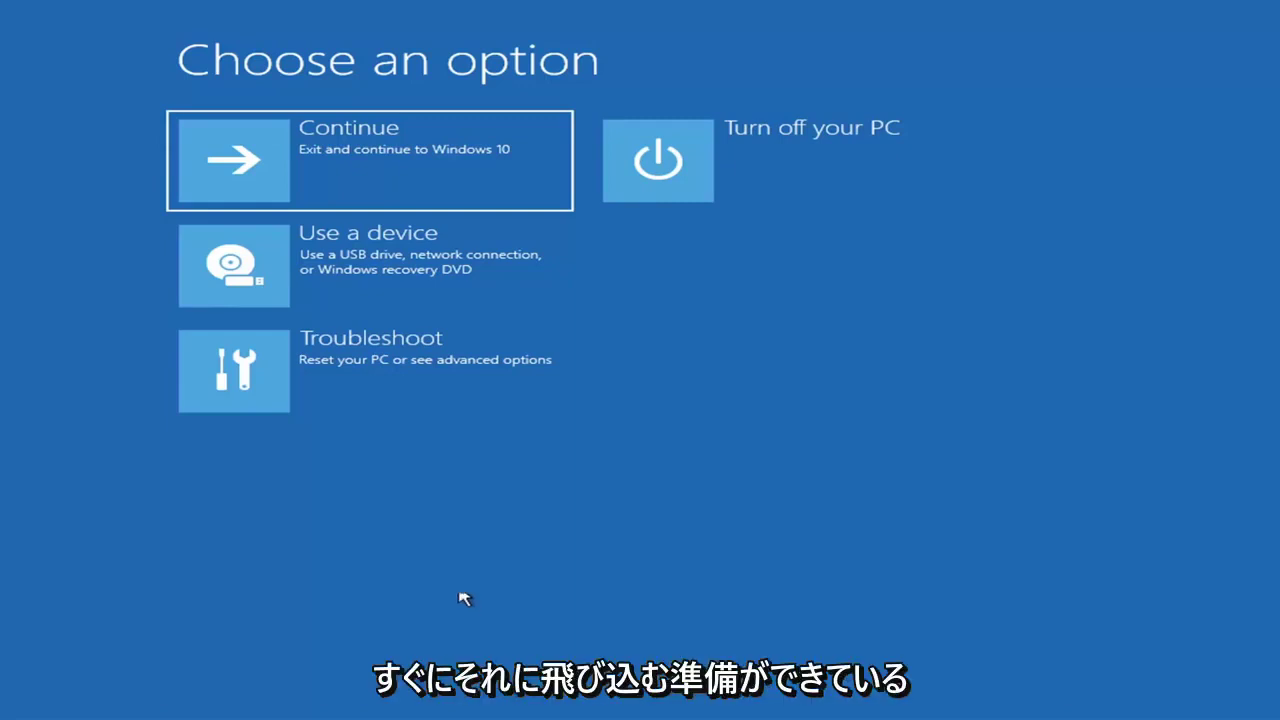
Run Startup Repair from the advanced troubleshooting options
{"action": "key", "text": "Return"}
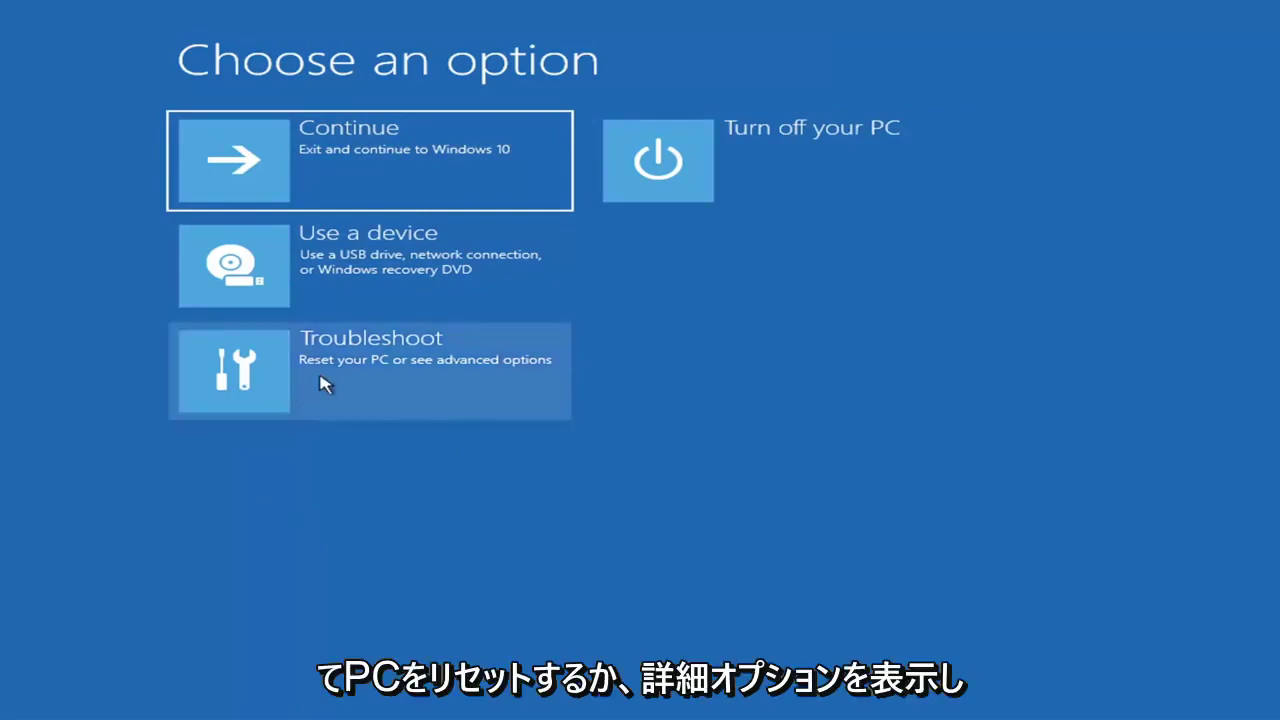
{"action": "left_click", "coordinate": [491, 375]}
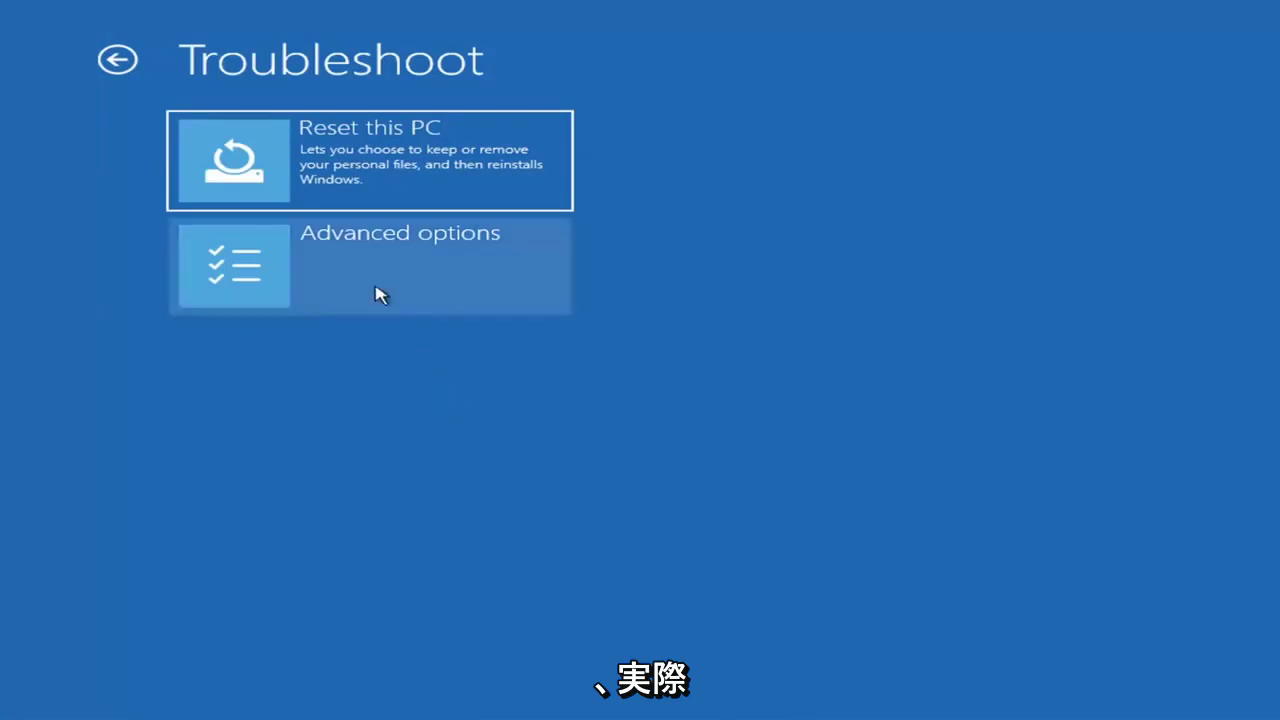
{"action": "left_click", "coordinate": [401, 272]}
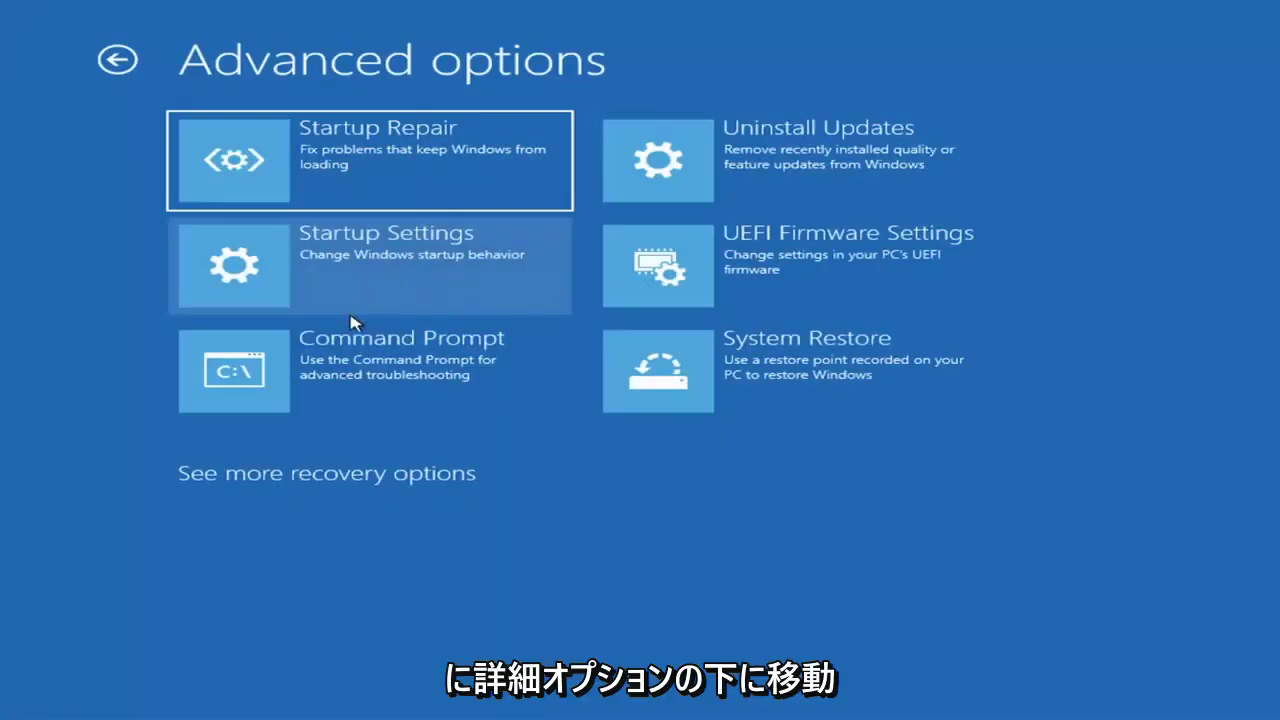
{"action": "left_click", "coordinate": [344, 168]}
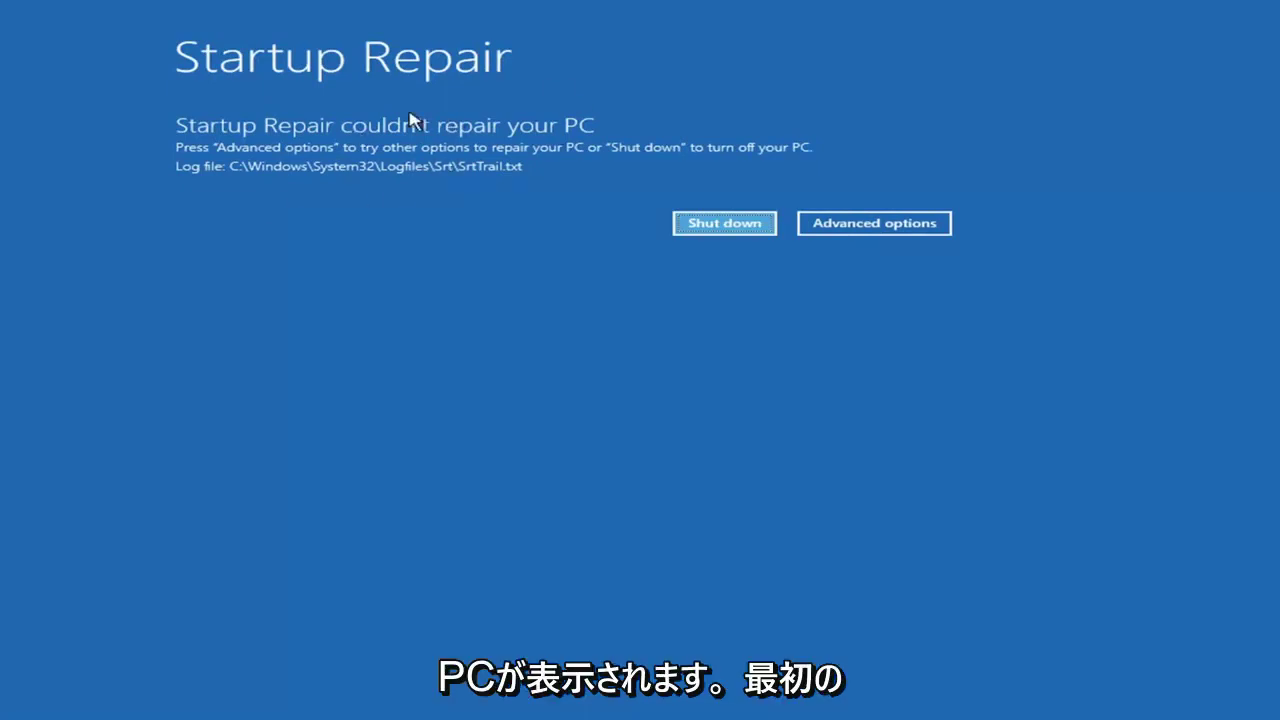
Return to the advanced troubleshooting options and review the Startup Settings and Uninstall Updates pages
{"action": "left_click", "coordinate": [890, 224]}
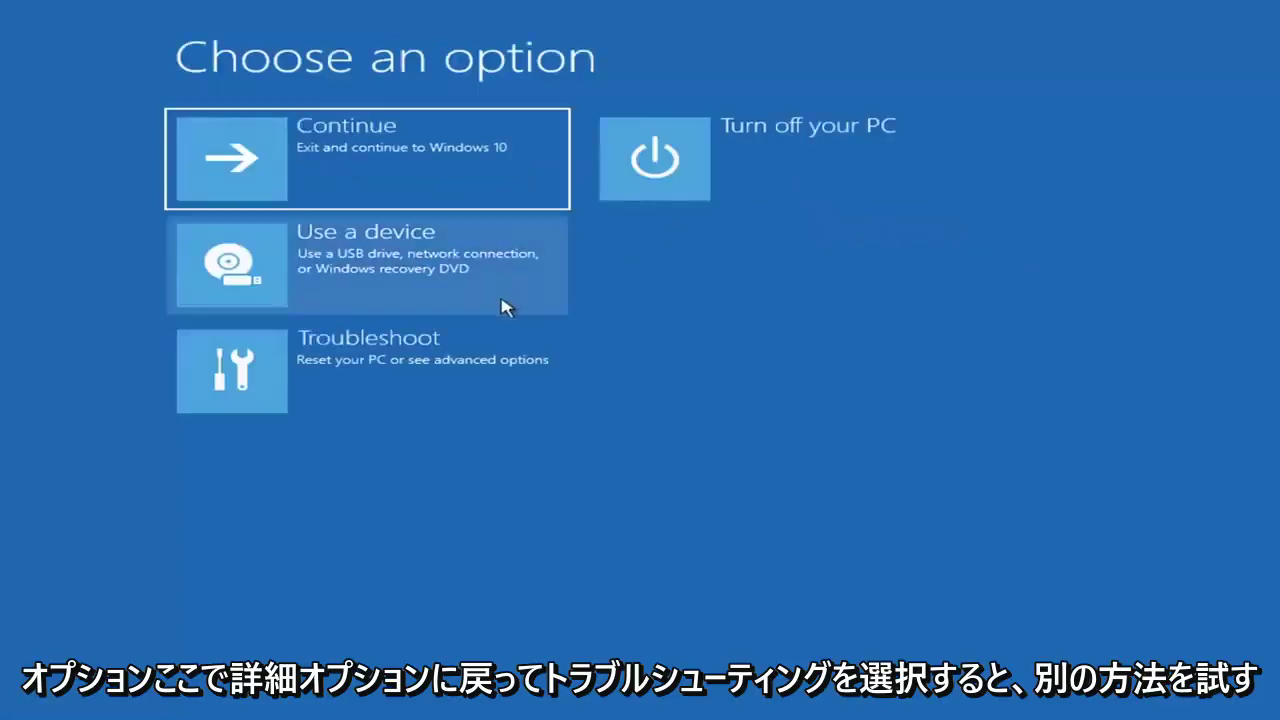
{"action": "left_click", "coordinate": [322, 386]}
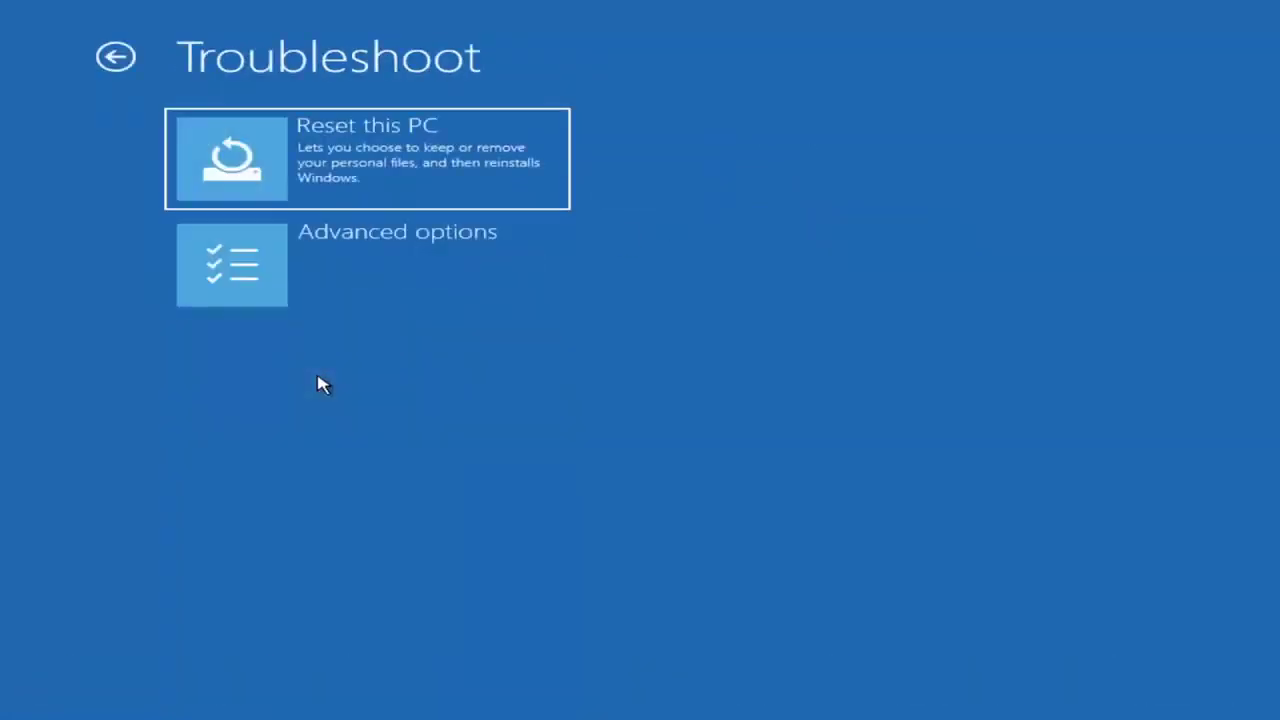
{"action": "left_click", "coordinate": [334, 281]}
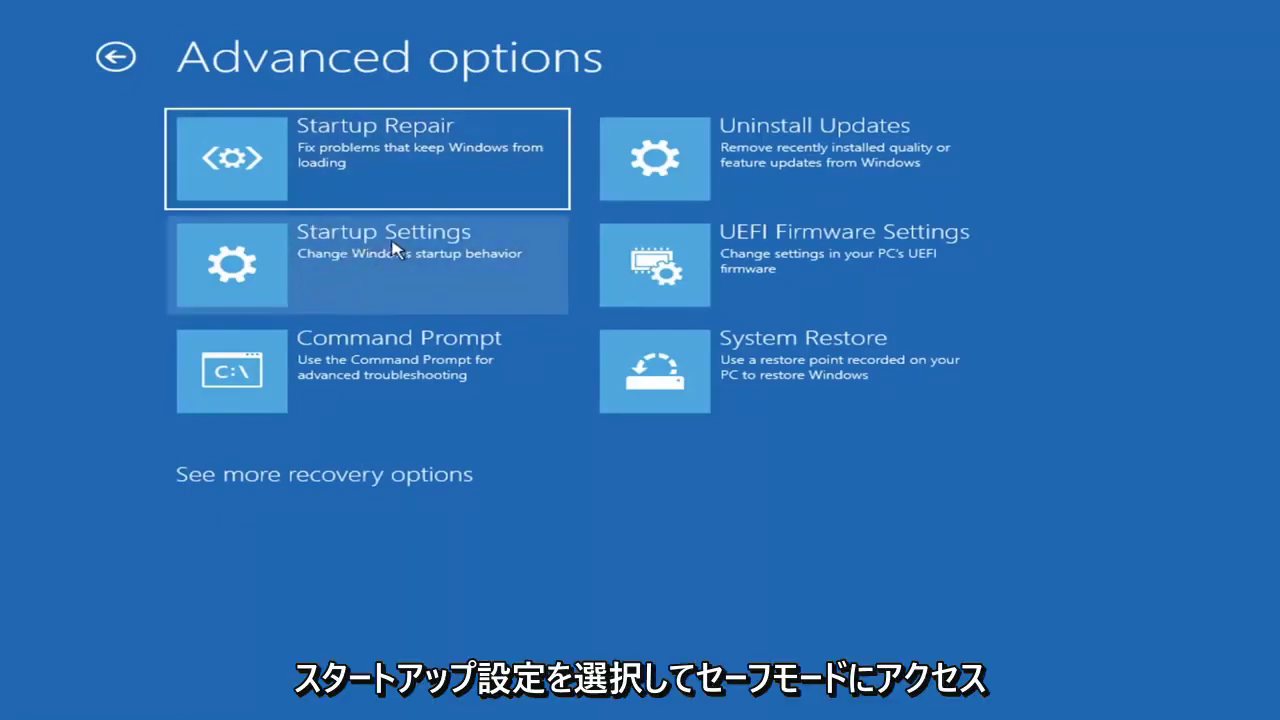
{"action": "left_click", "coordinate": [329, 266]}
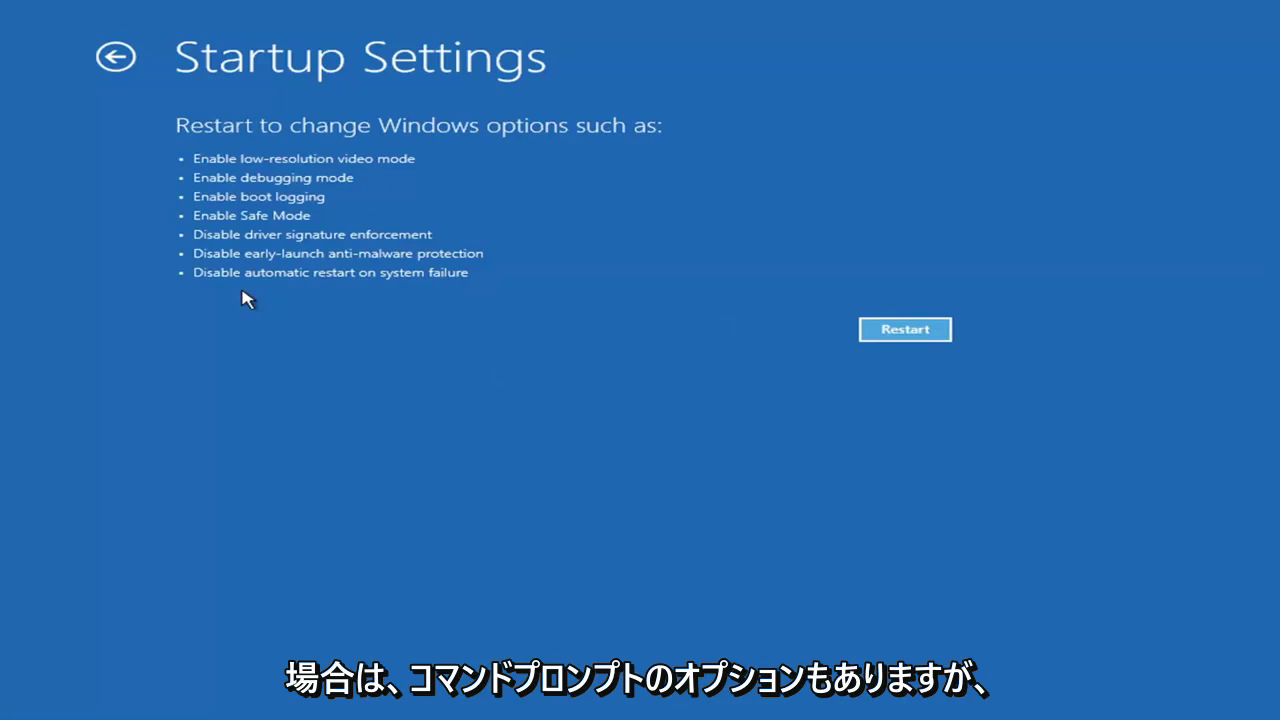
{"action": "left_click", "coordinate": [110, 58]}
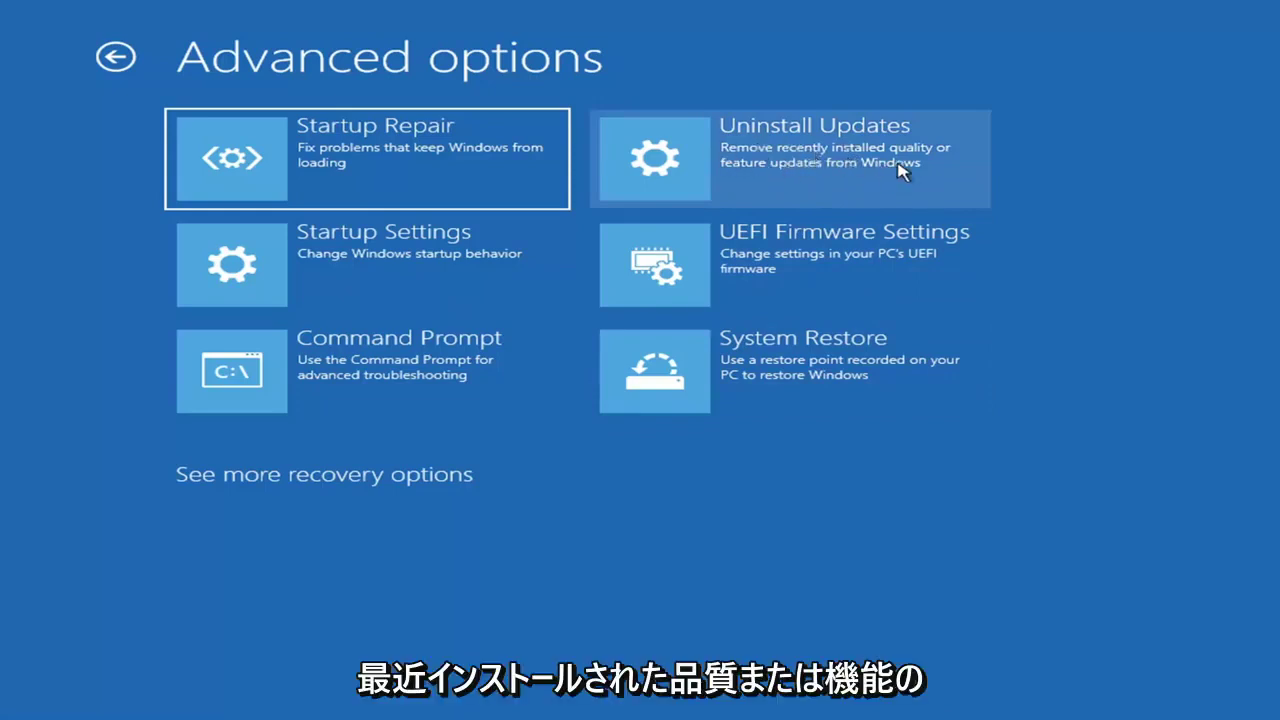
{"action": "left_click", "coordinate": [745, 163]}
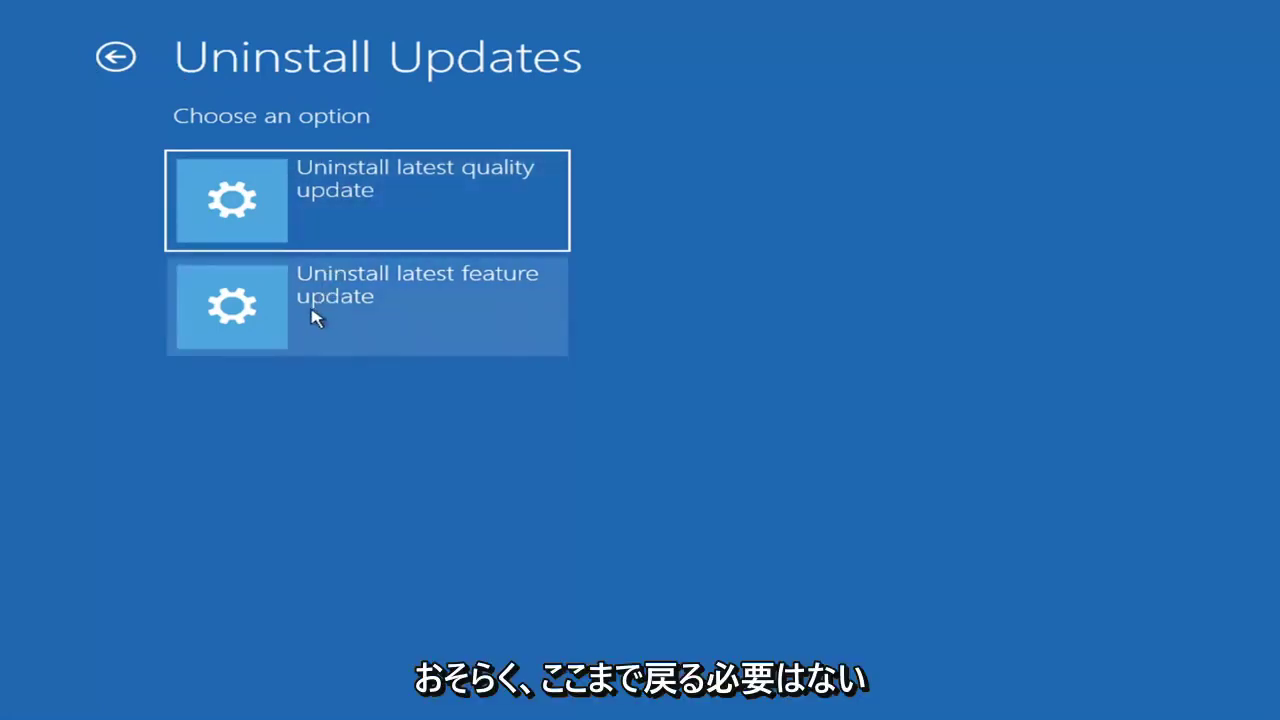
{"action": "left_click", "coordinate": [118, 56]}
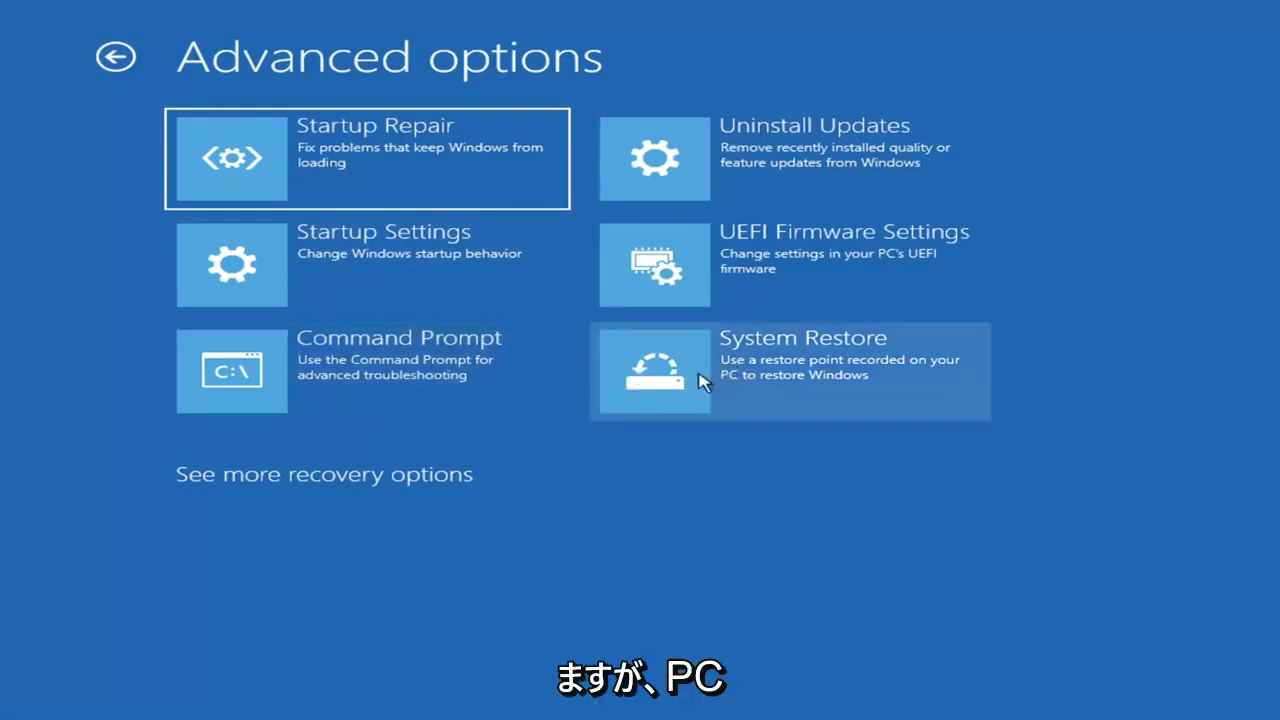
Start System Restore and choose the "Before Updates" restore point dated 7/9/2021 12:37:05 PM
{"action": "left_click", "coordinate": [830, 388]}
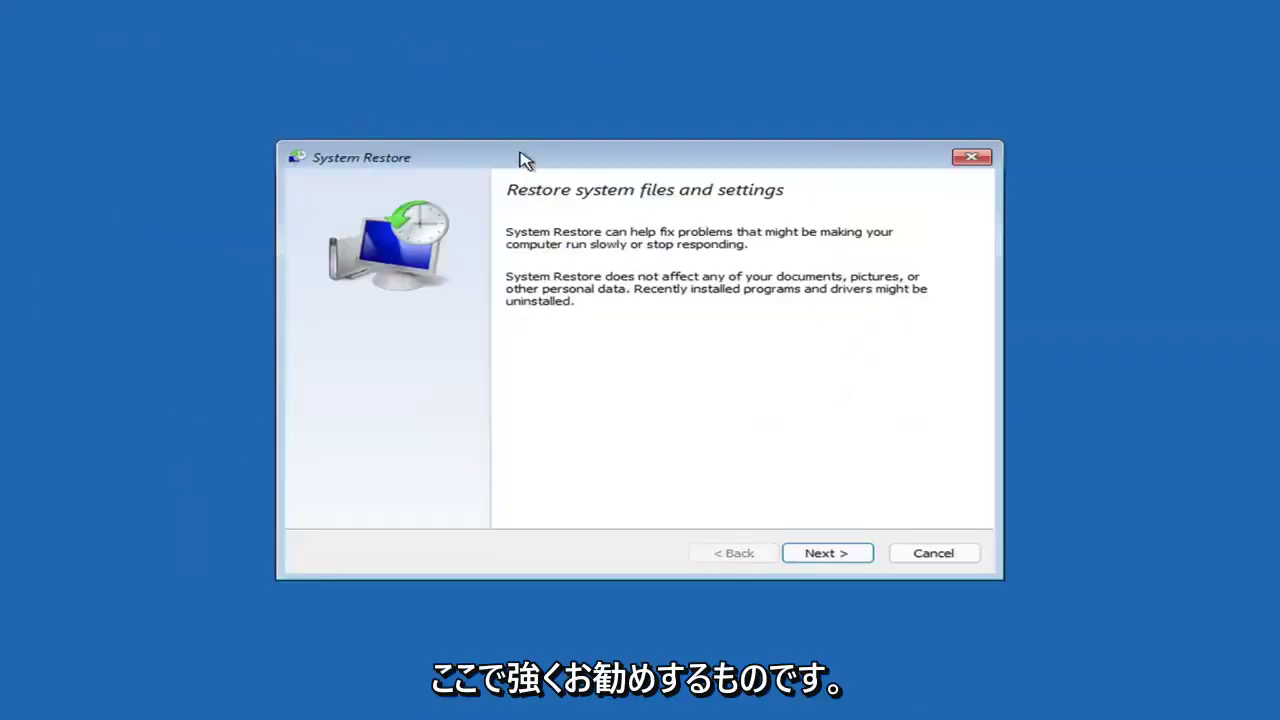
{"action": "left_click", "coordinate": [813, 553]}
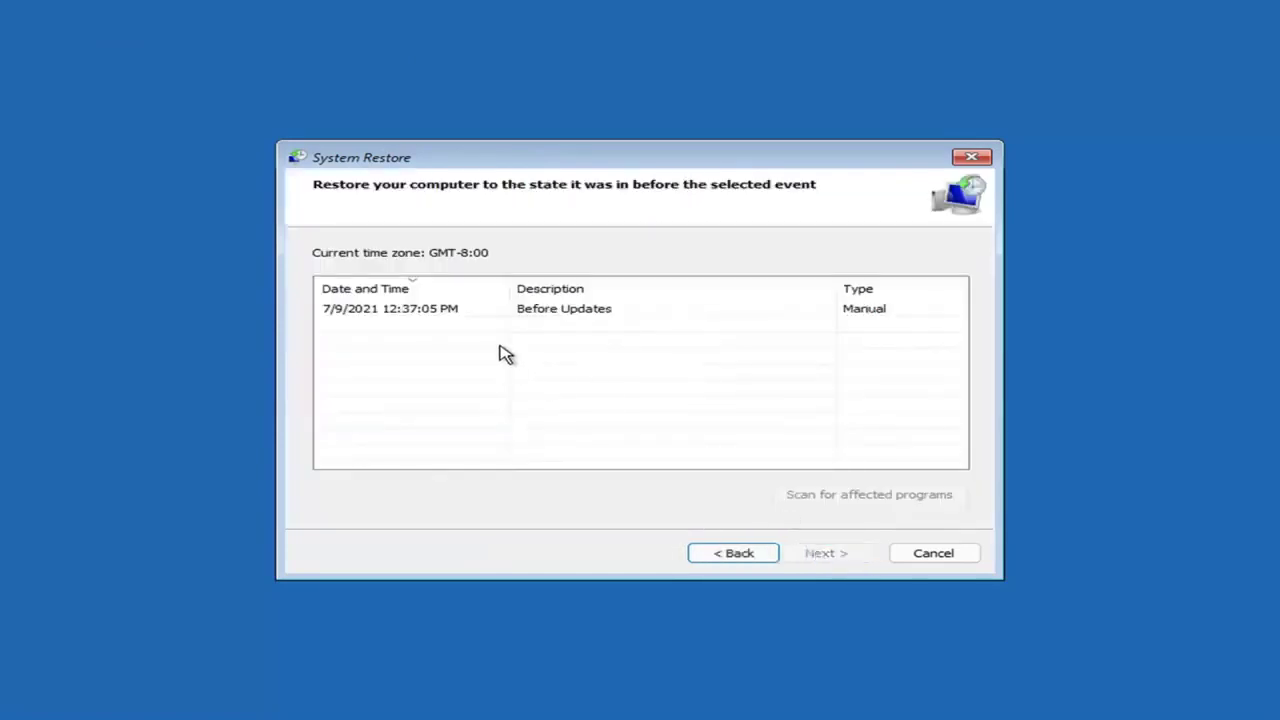
{"action": "left_click", "coordinate": [398, 318]}
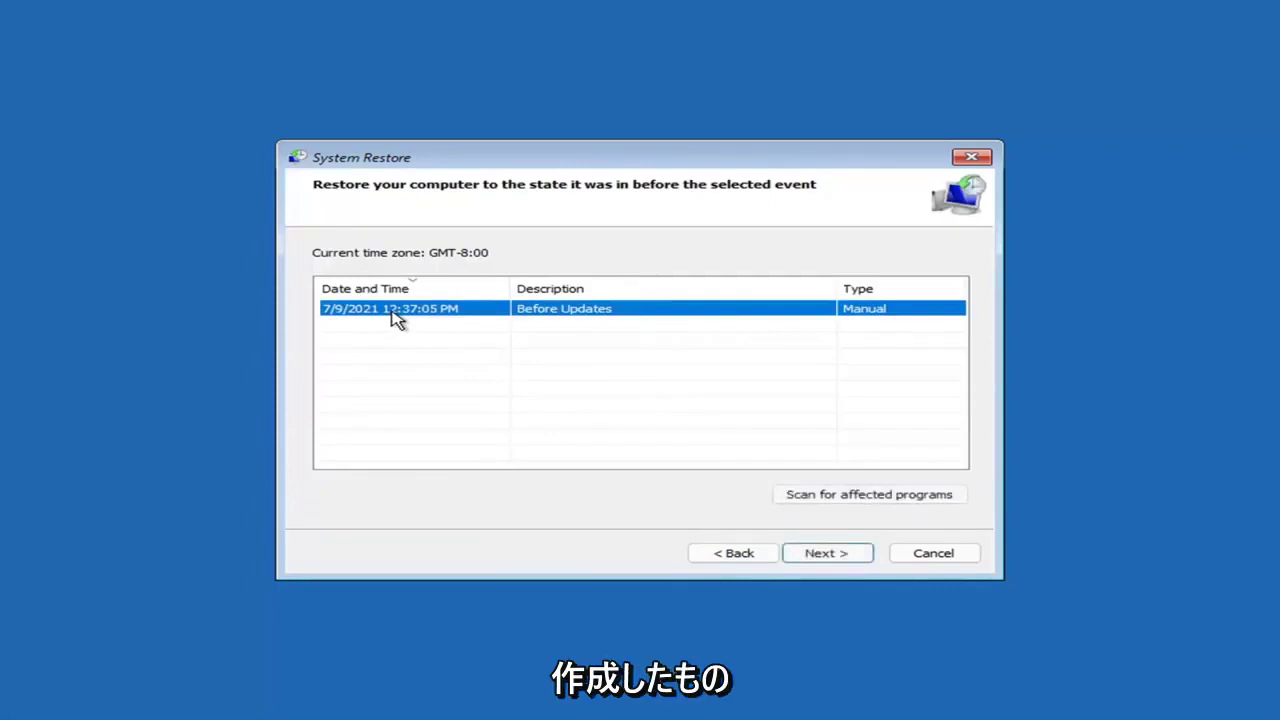
{"action": "left_click", "coordinate": [840, 556]}
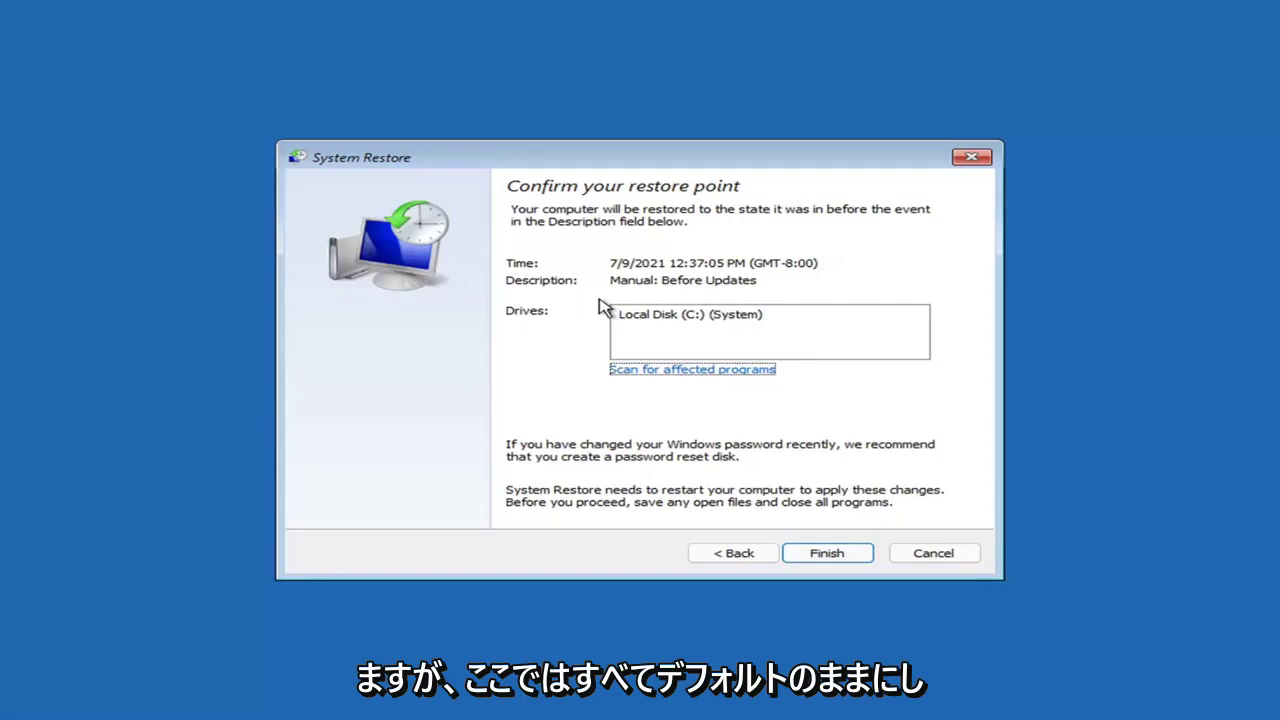
Confirm and run the system restore, then restart the computer and dismiss the completion notice
{"action": "left_click", "coordinate": [826, 556]}
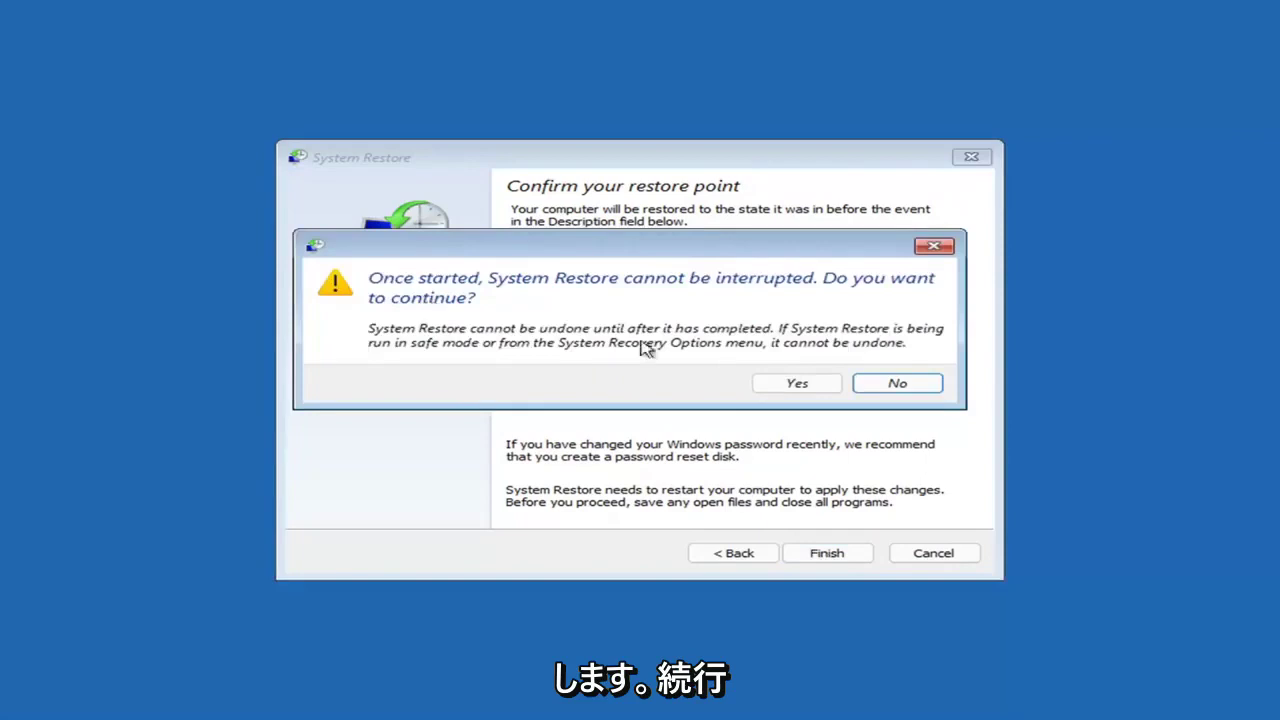
{"action": "left_click", "coordinate": [797, 386]}
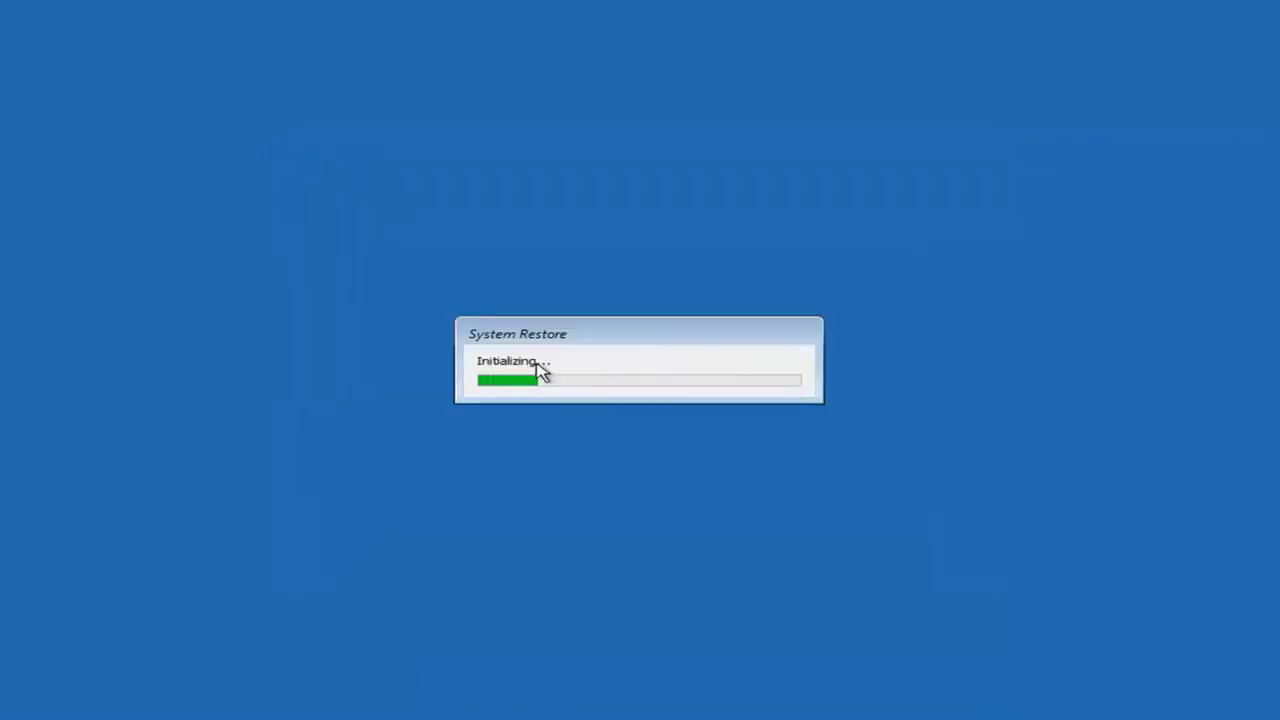
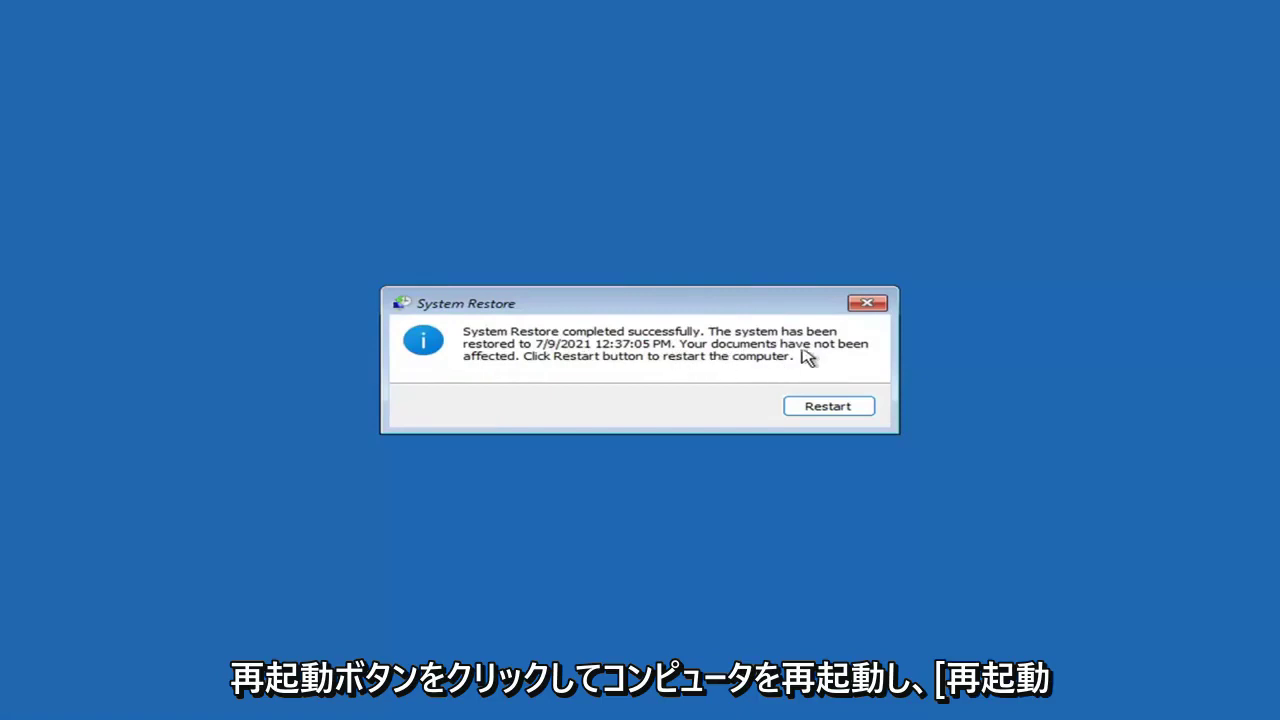
{"action": "left_click", "coordinate": [820, 410]}
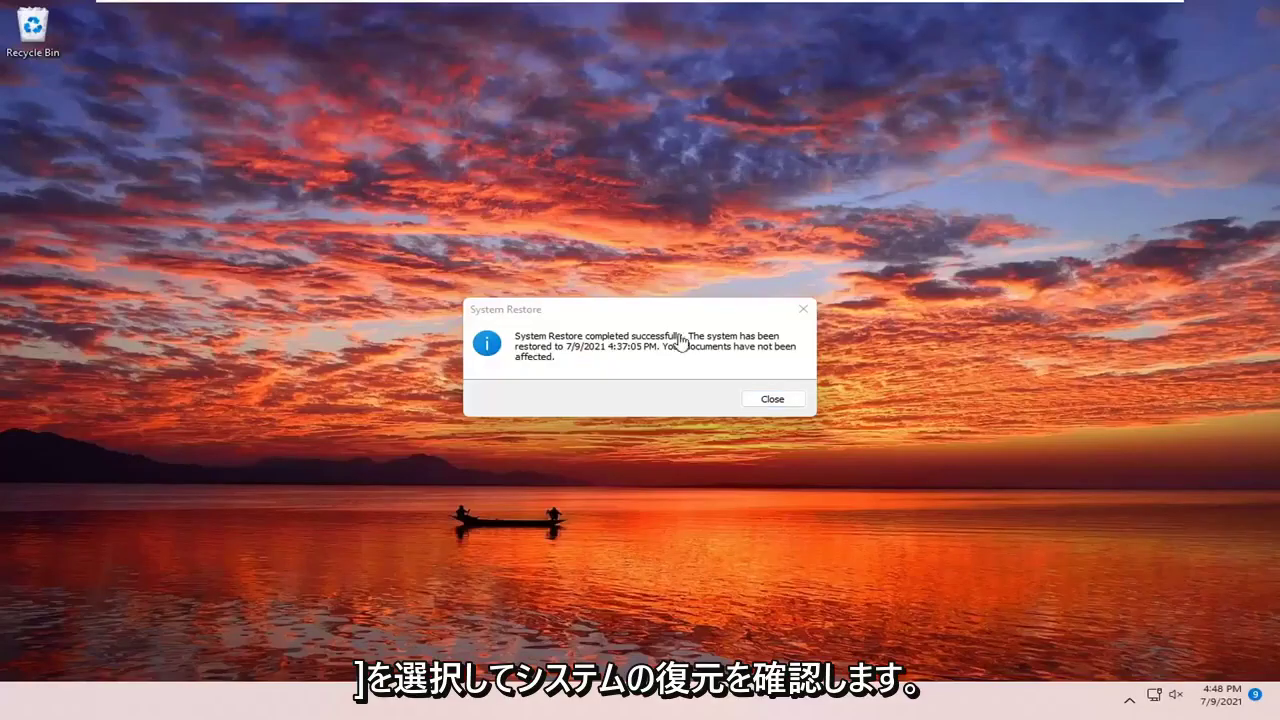
{"action": "left_click", "coordinate": [803, 309]}
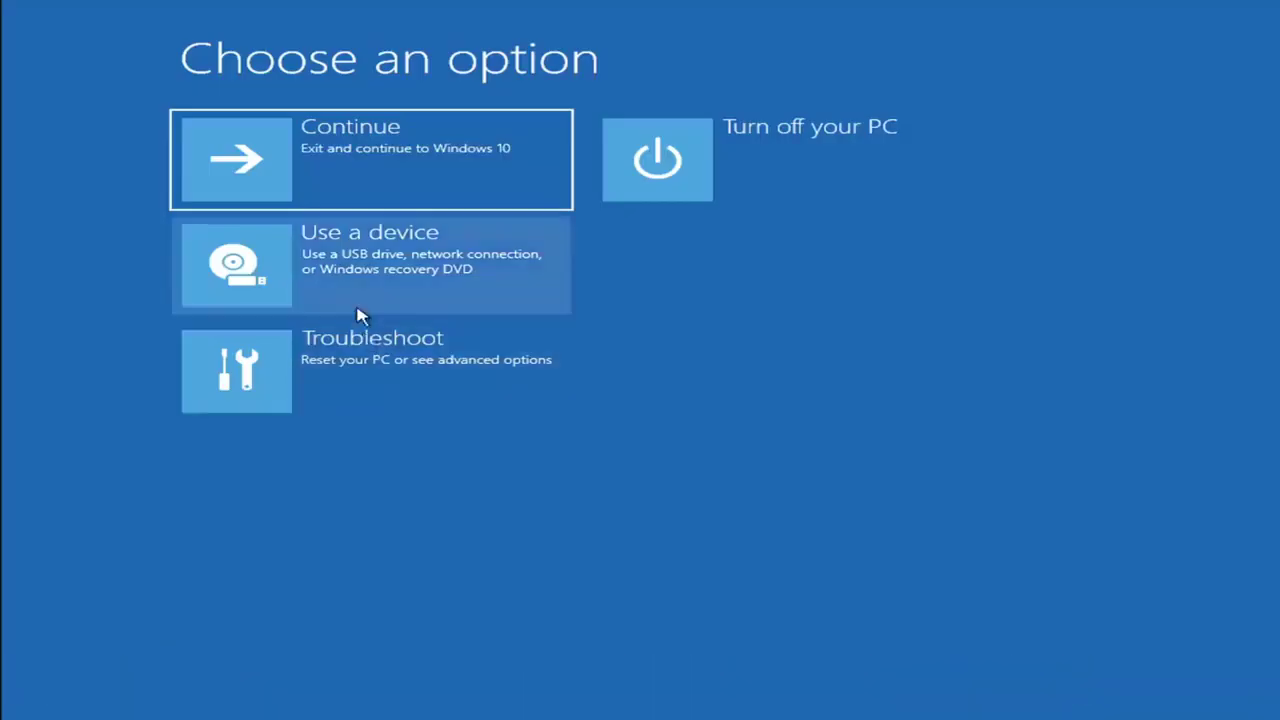
Review the Reset this PC choices under Troubleshoot and return to the main recovery options
{"action": "left_click", "coordinate": [377, 381]}
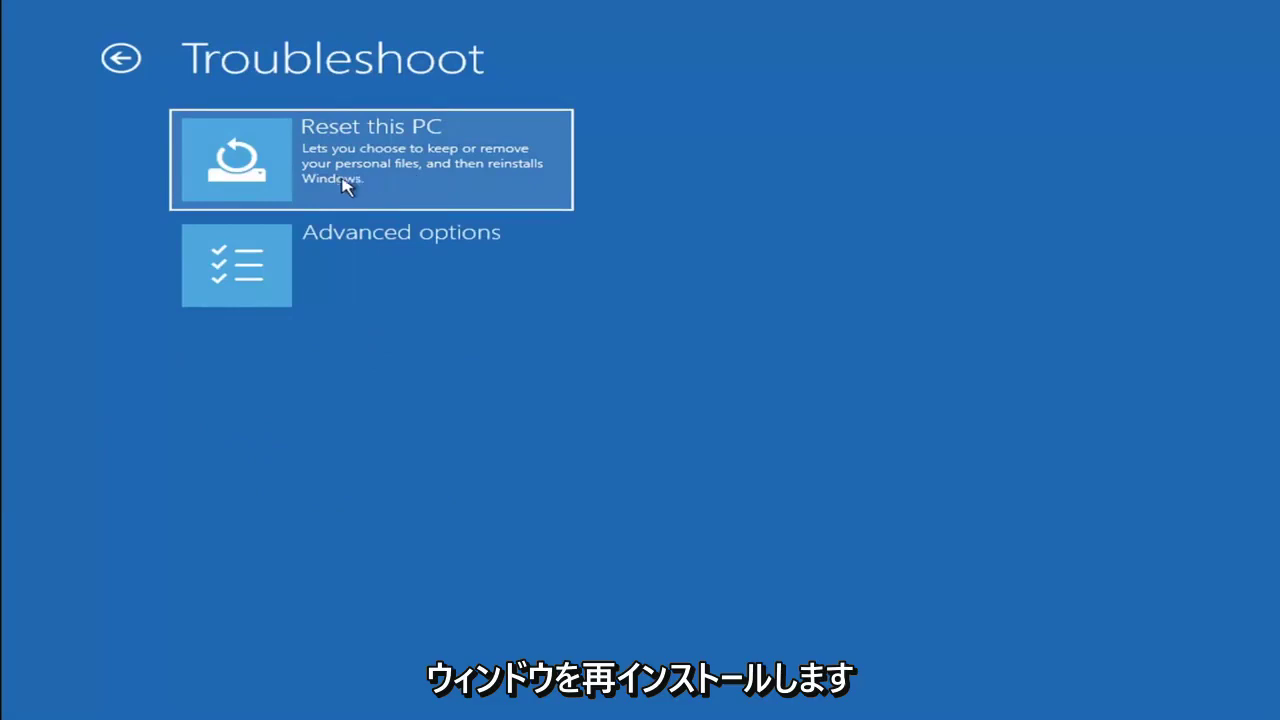
{"action": "left_click", "coordinate": [420, 180]}
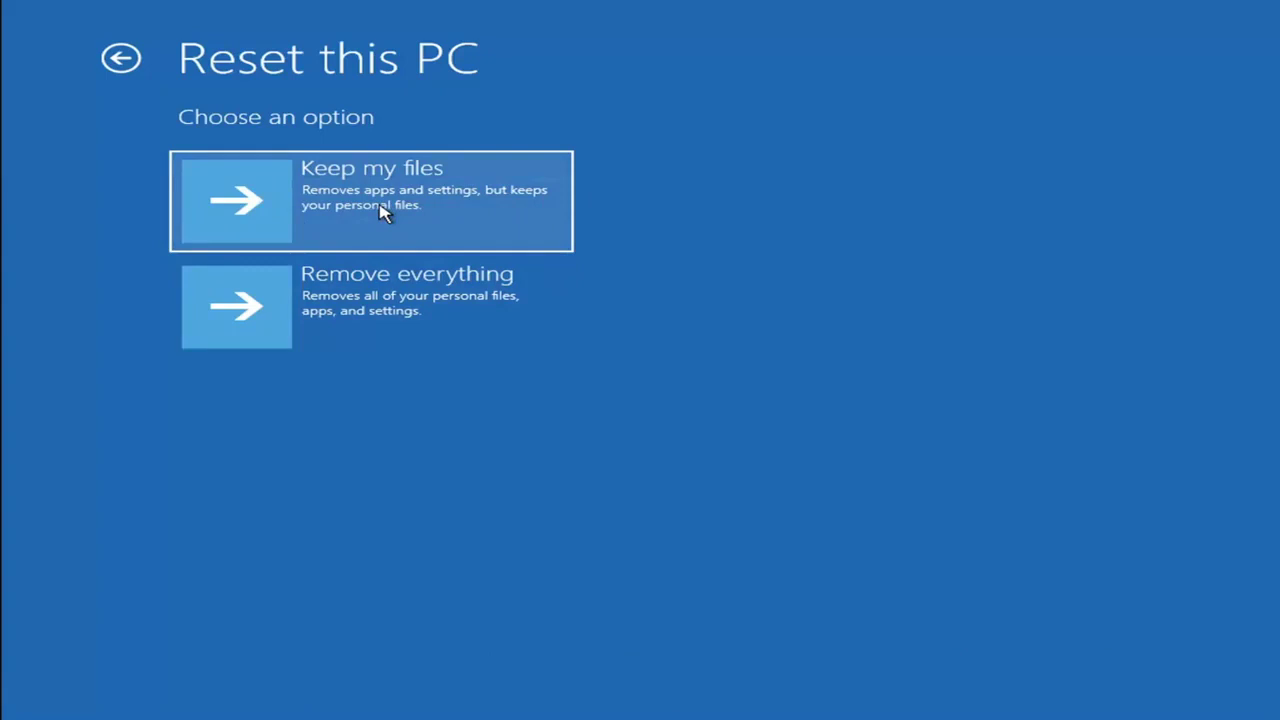
{"action": "left_click", "coordinate": [124, 60]}
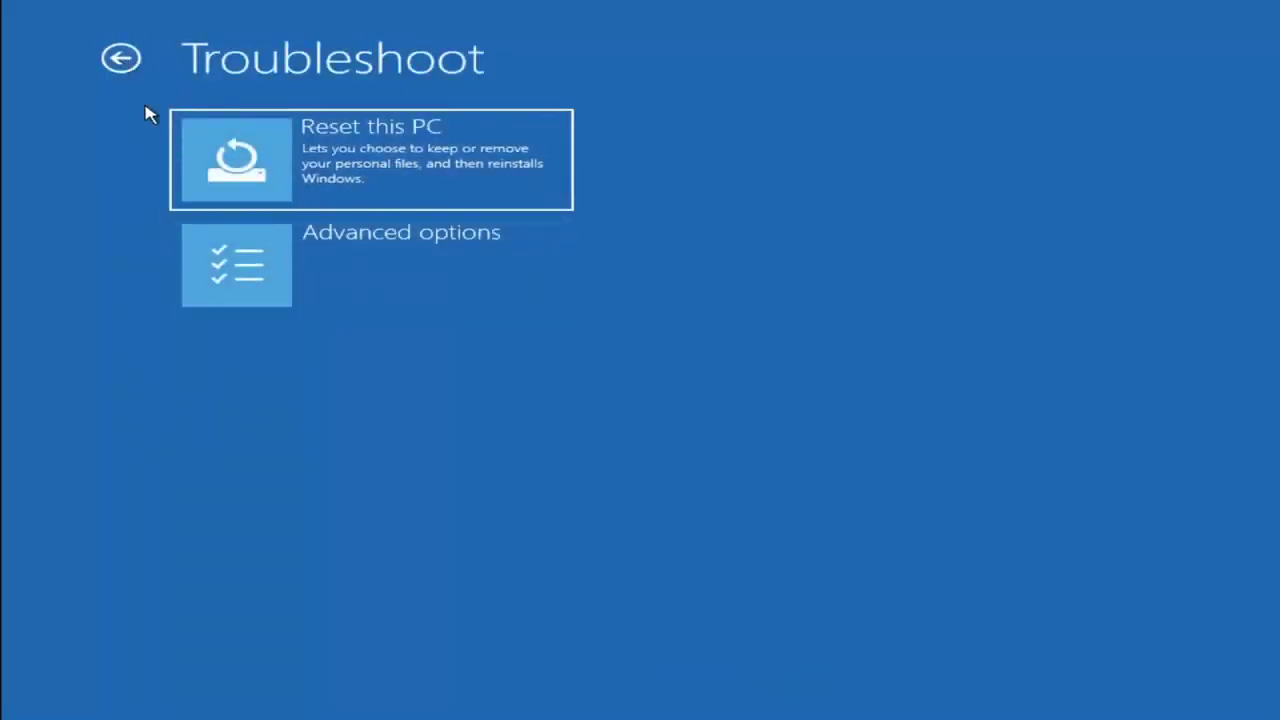
{"action": "key", "text": "Return"}
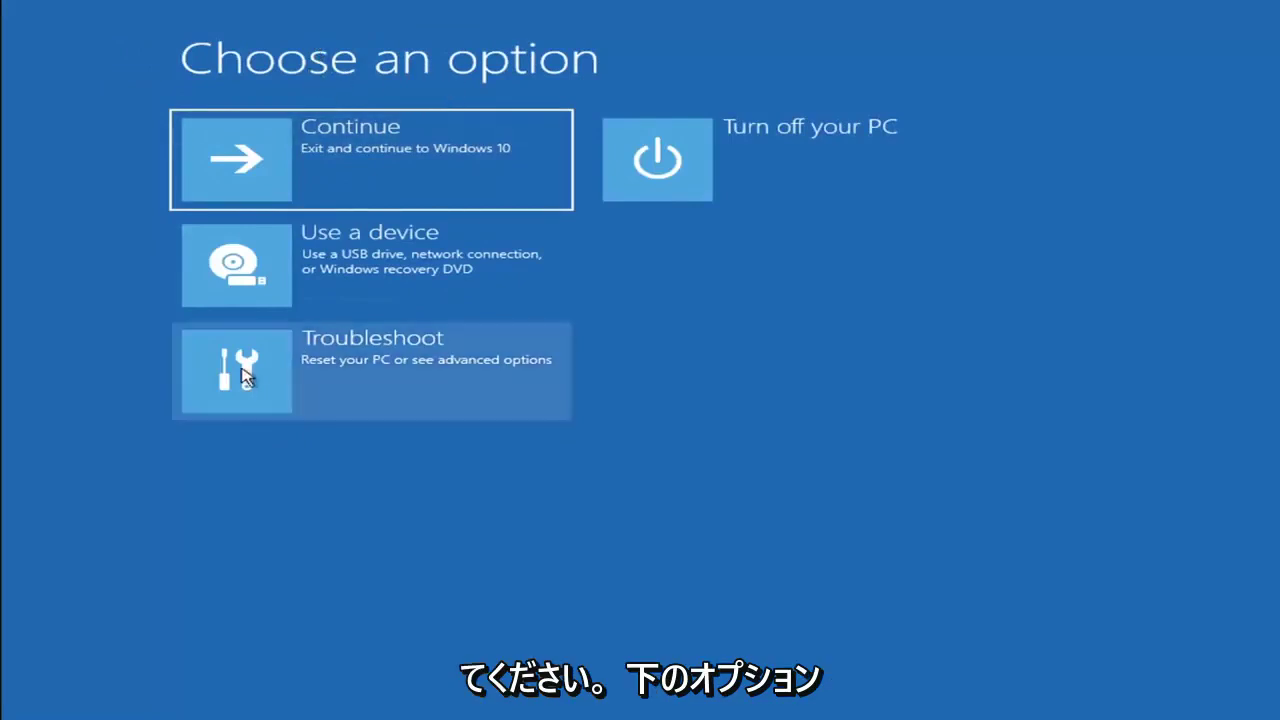
Open Command Prompt from the advanced troubleshooting options
{"action": "left_click", "coordinate": [389, 377]}
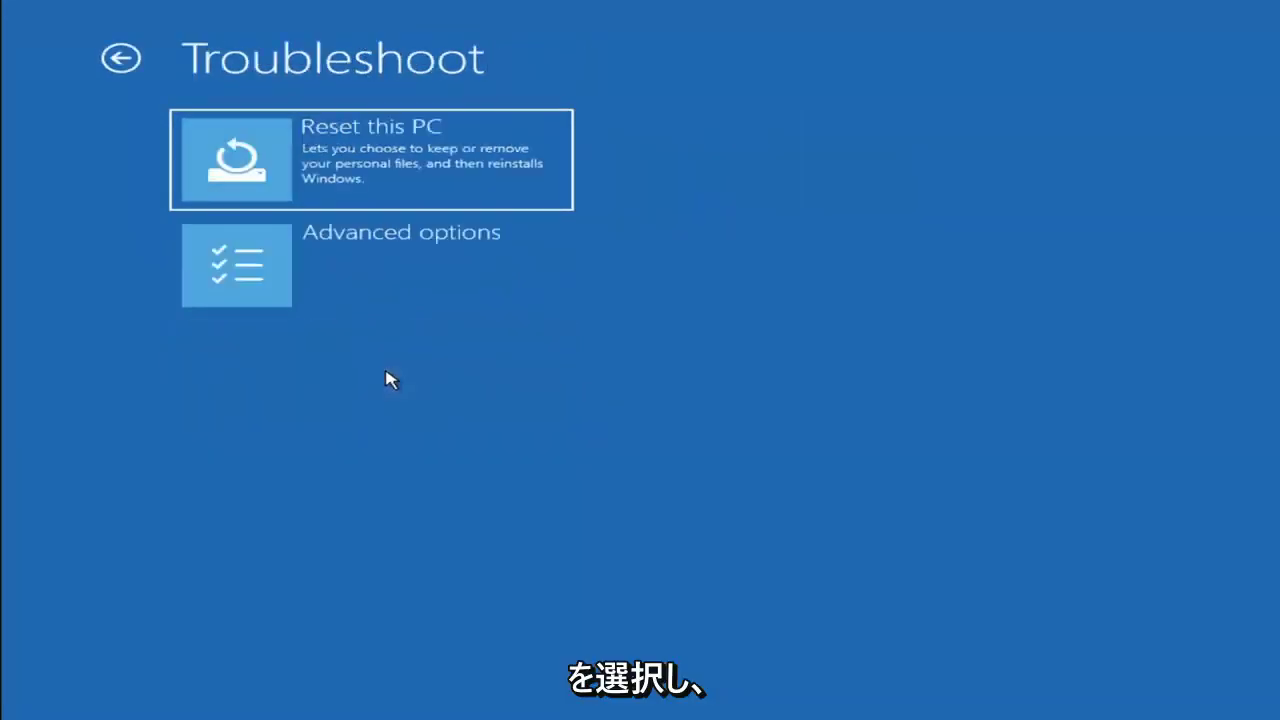
{"action": "left_click", "coordinate": [389, 277]}
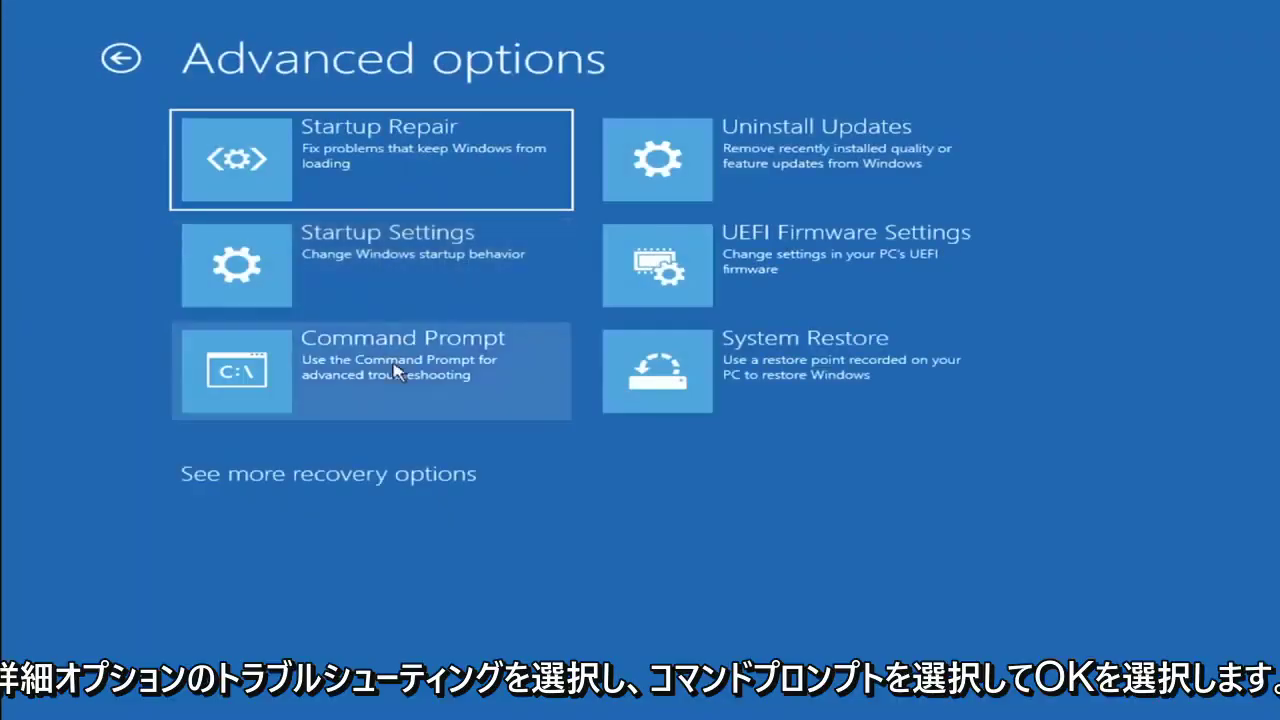
{"action": "left_click", "coordinate": [312, 378]}
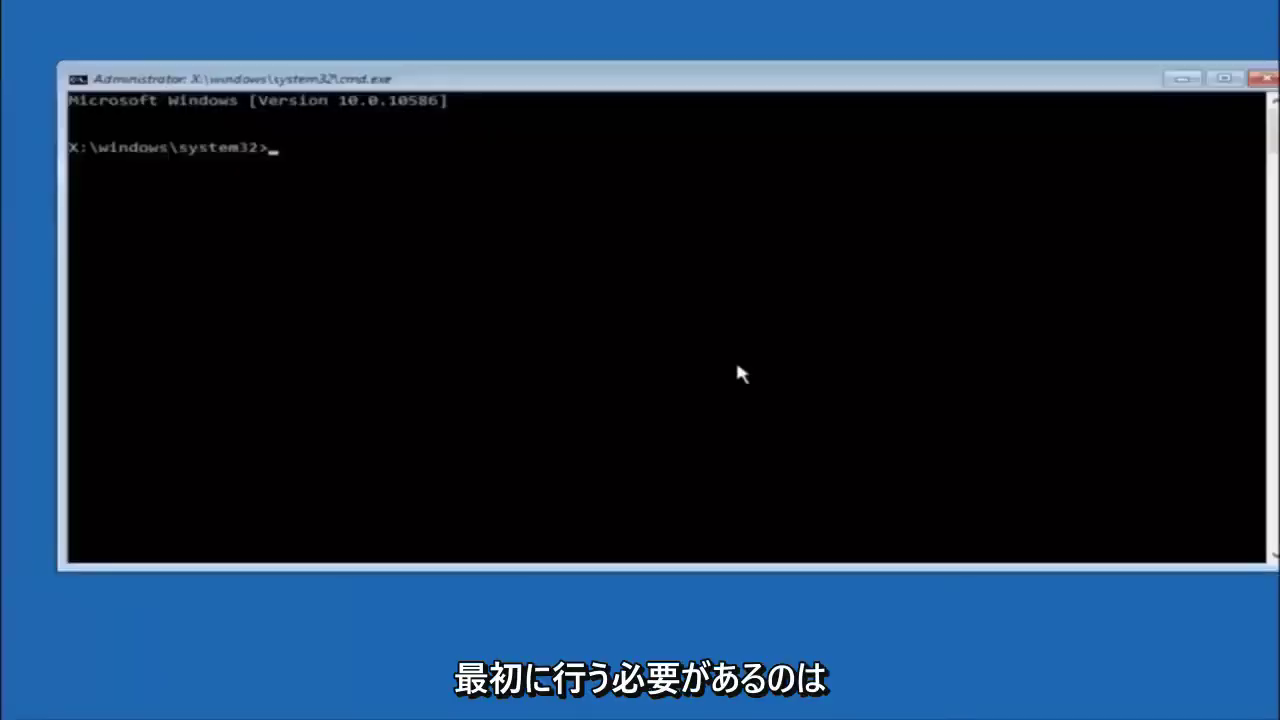
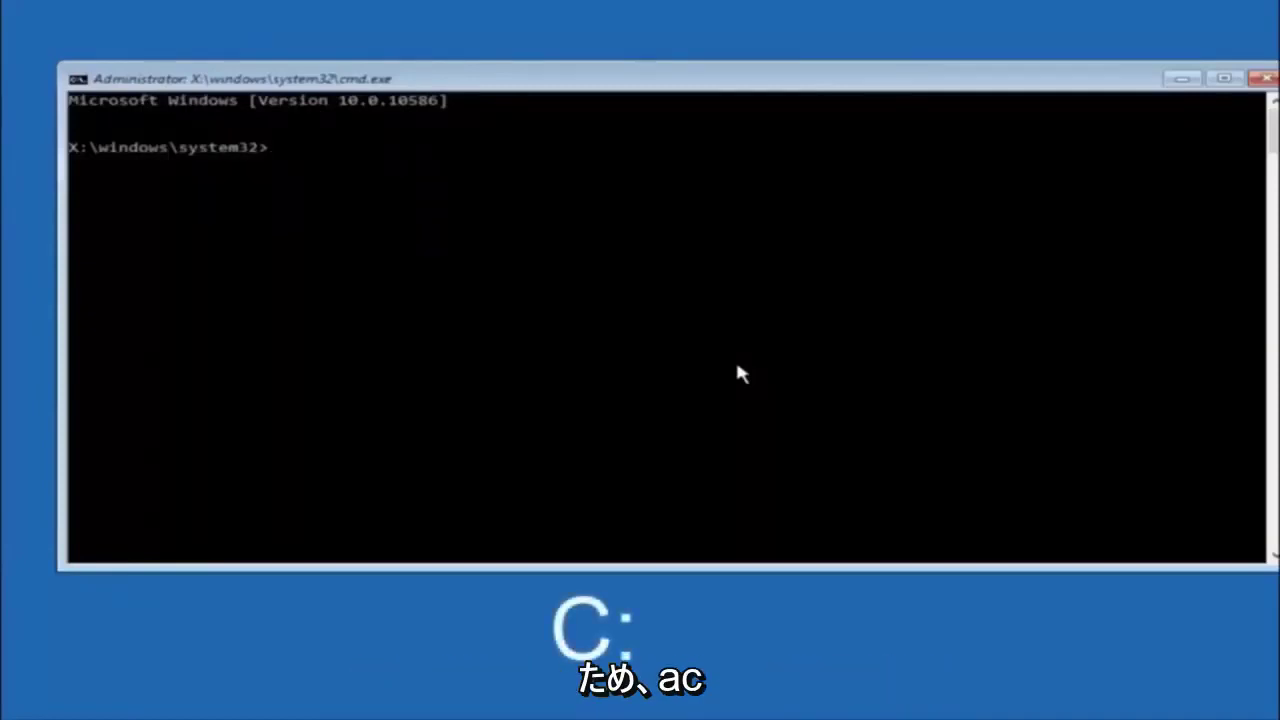
Switch the command line to the C: drive and list its contents with dir
{"action": "type", "text": "c"}
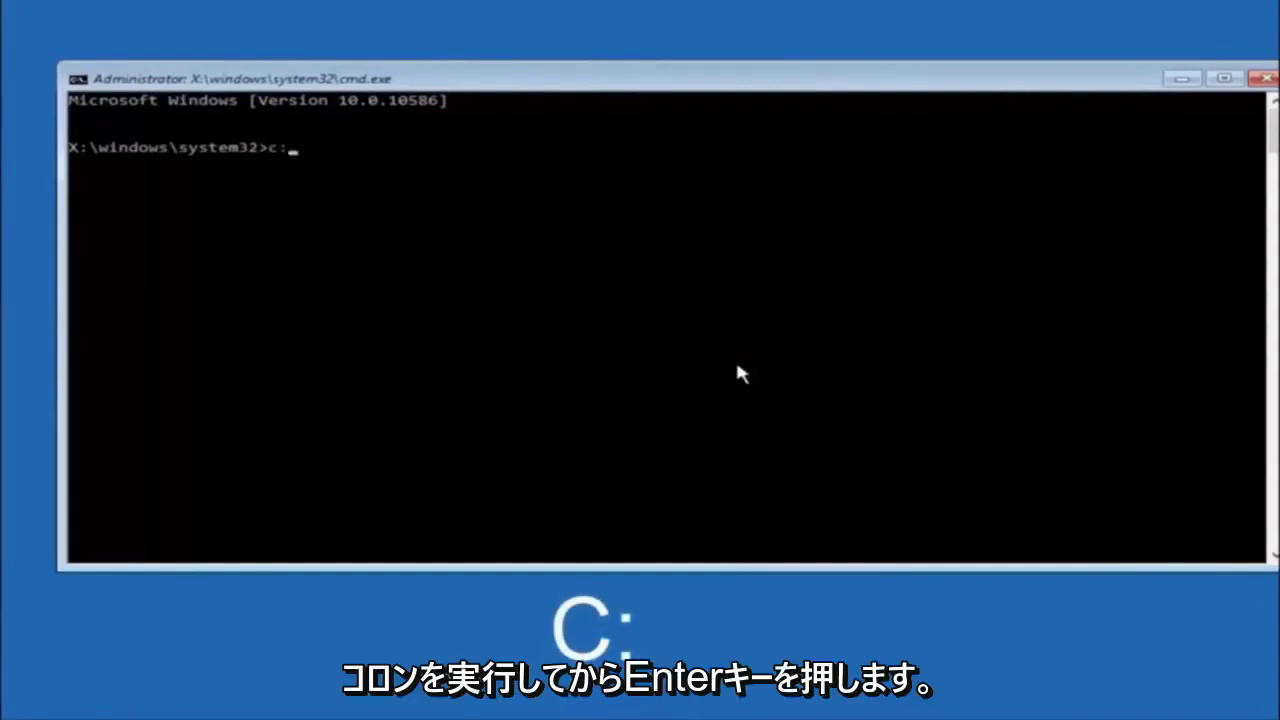
{"action": "type", "text": ":"}
{"action": "key", "text": "Return"}
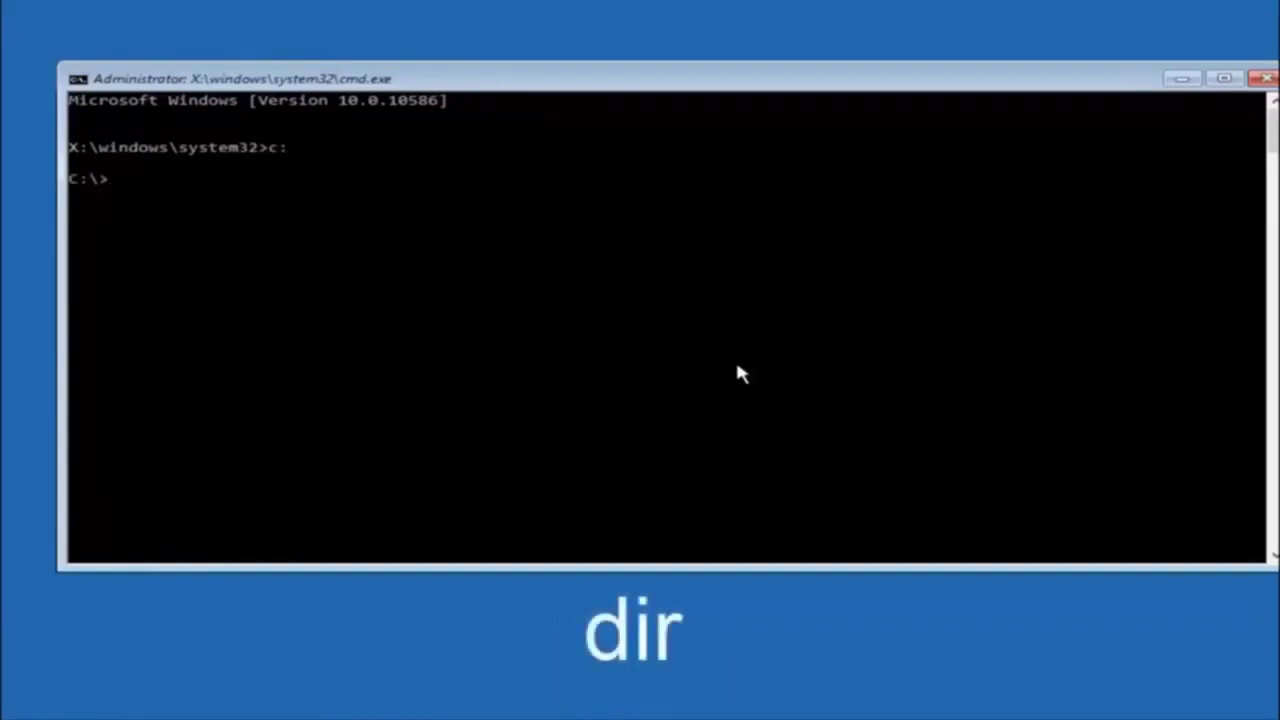
{"action": "type", "text": "dir"}
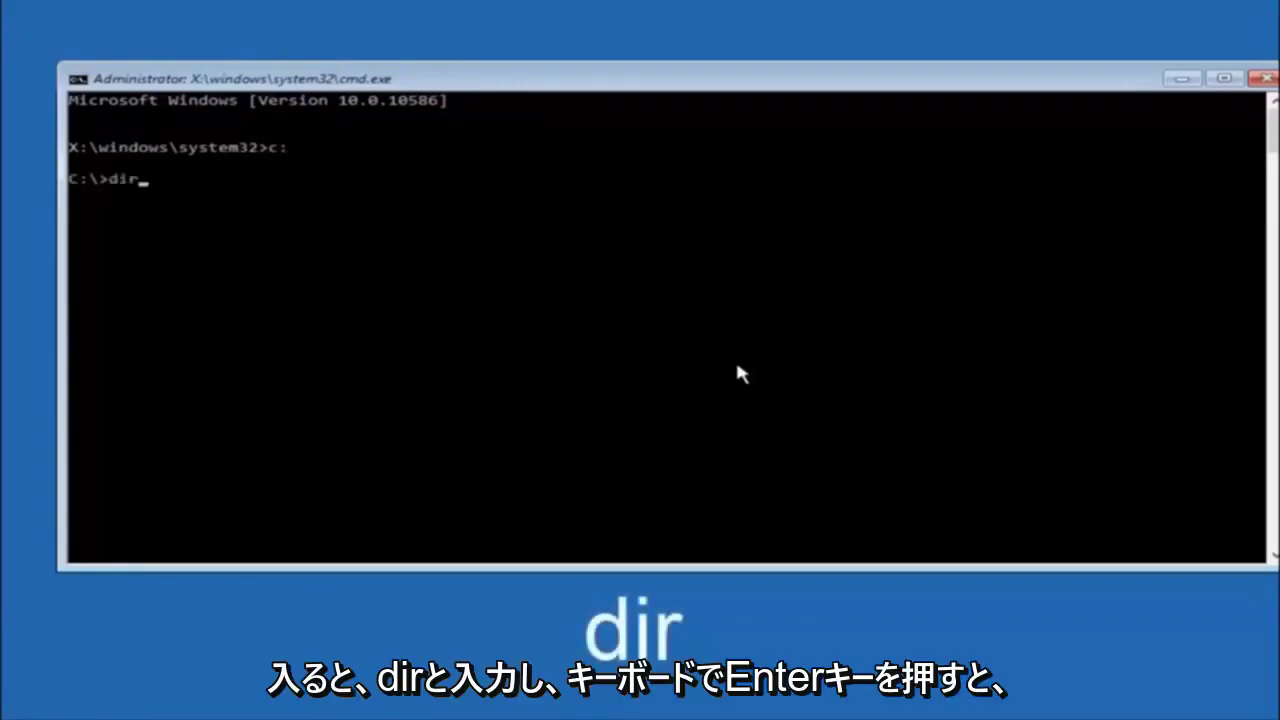
{"action": "key", "text": "Return"}
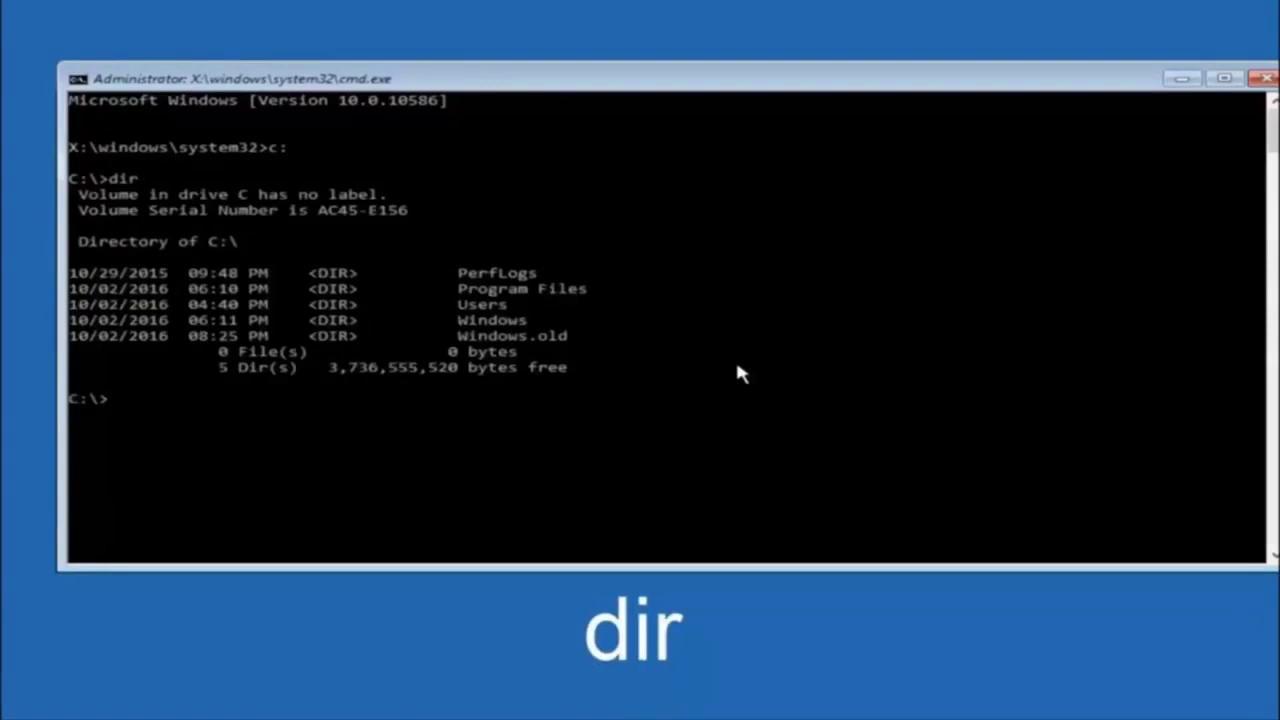
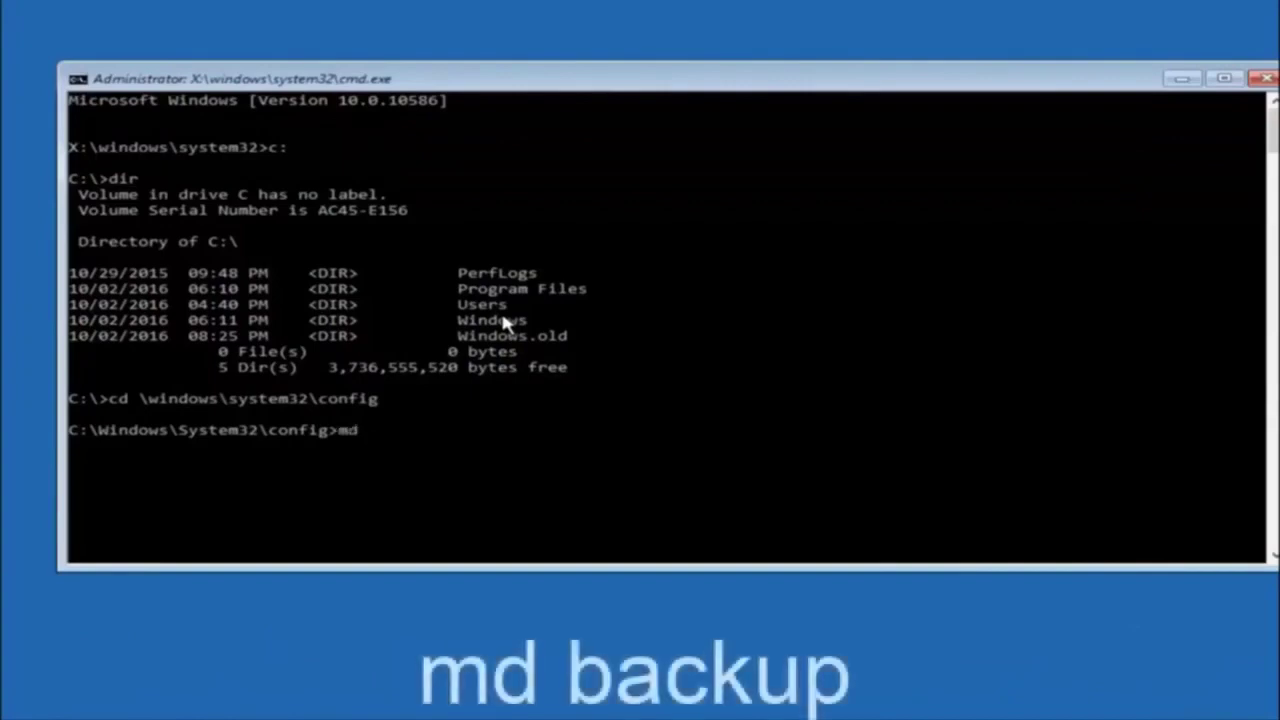
Create a folder named backup in C:\Windows\System32\config with the md command
{"action": "type", "text": "backup"}
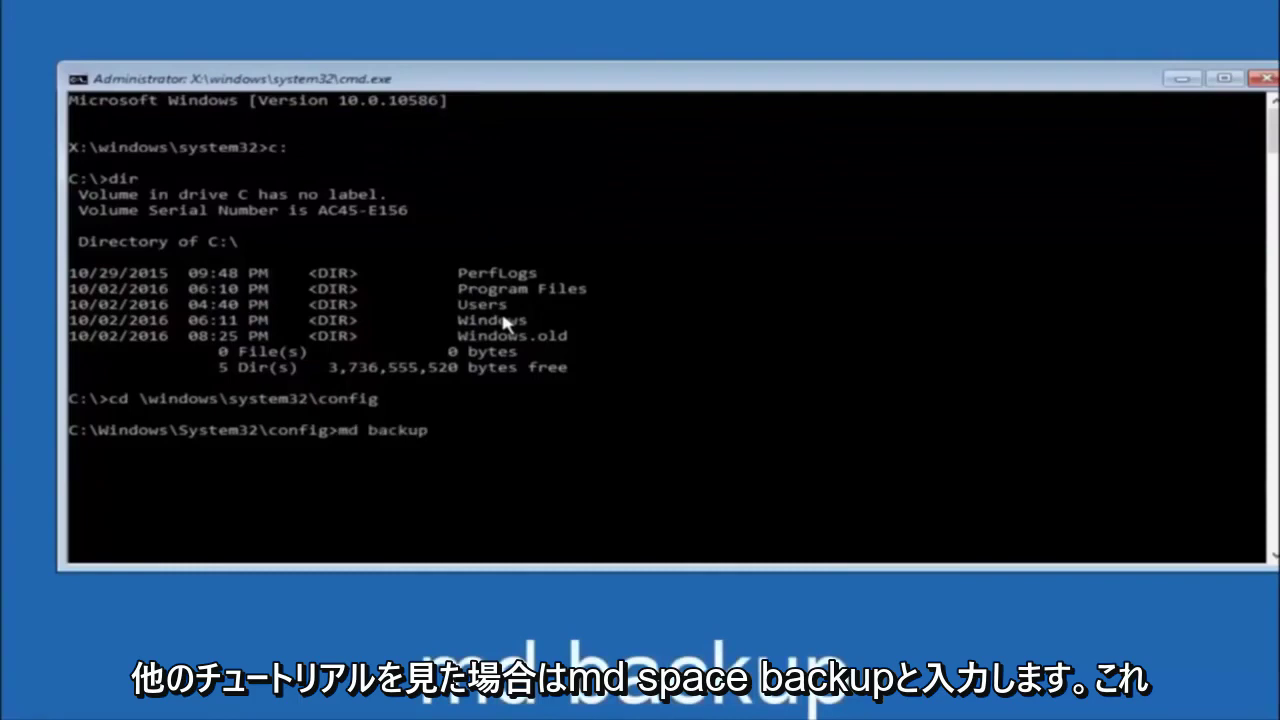
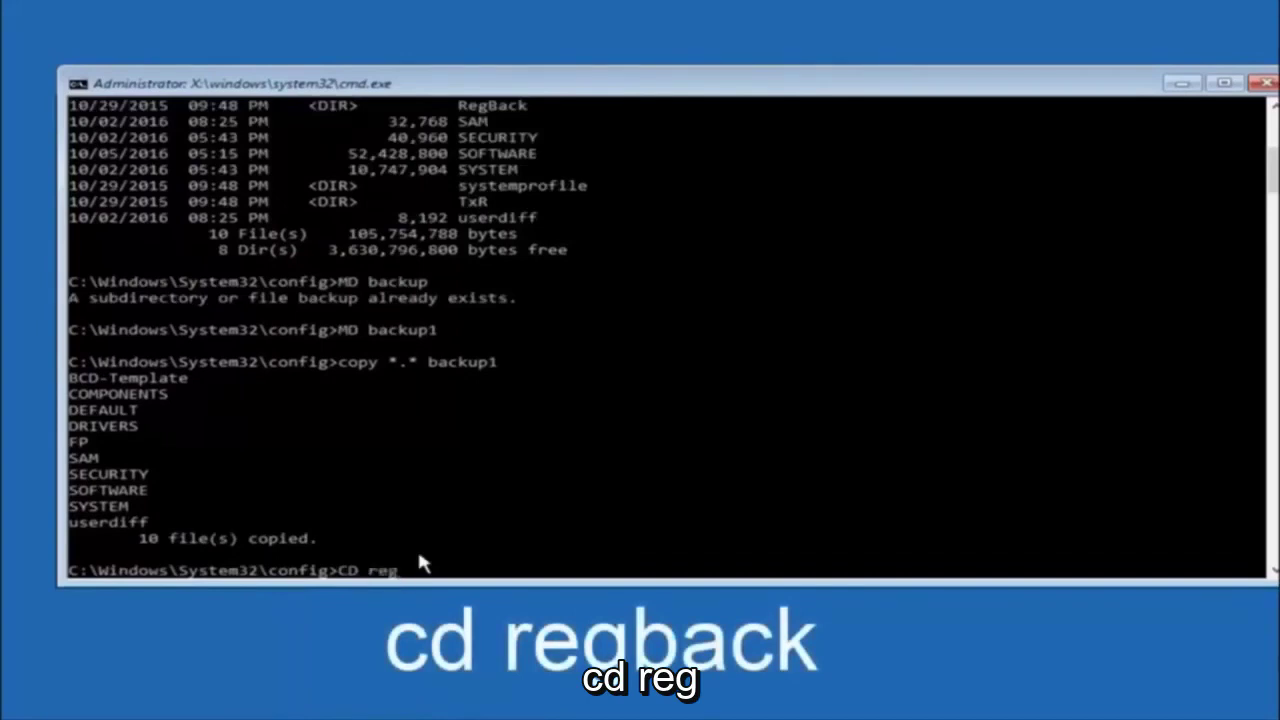
Change to the regback folder inside C:\Windows\System32\config with the CD command and list its files with dir
{"action": "type", "text": "back"}
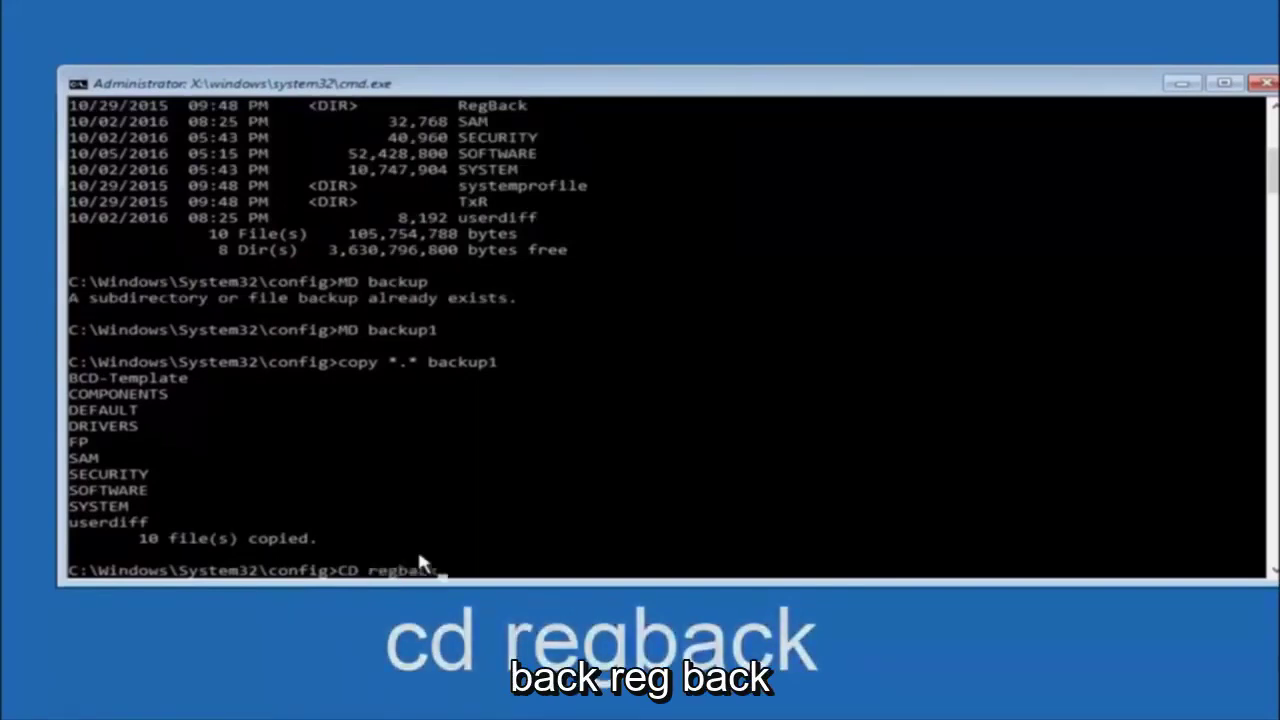
{"action": "type", "text": "back"}
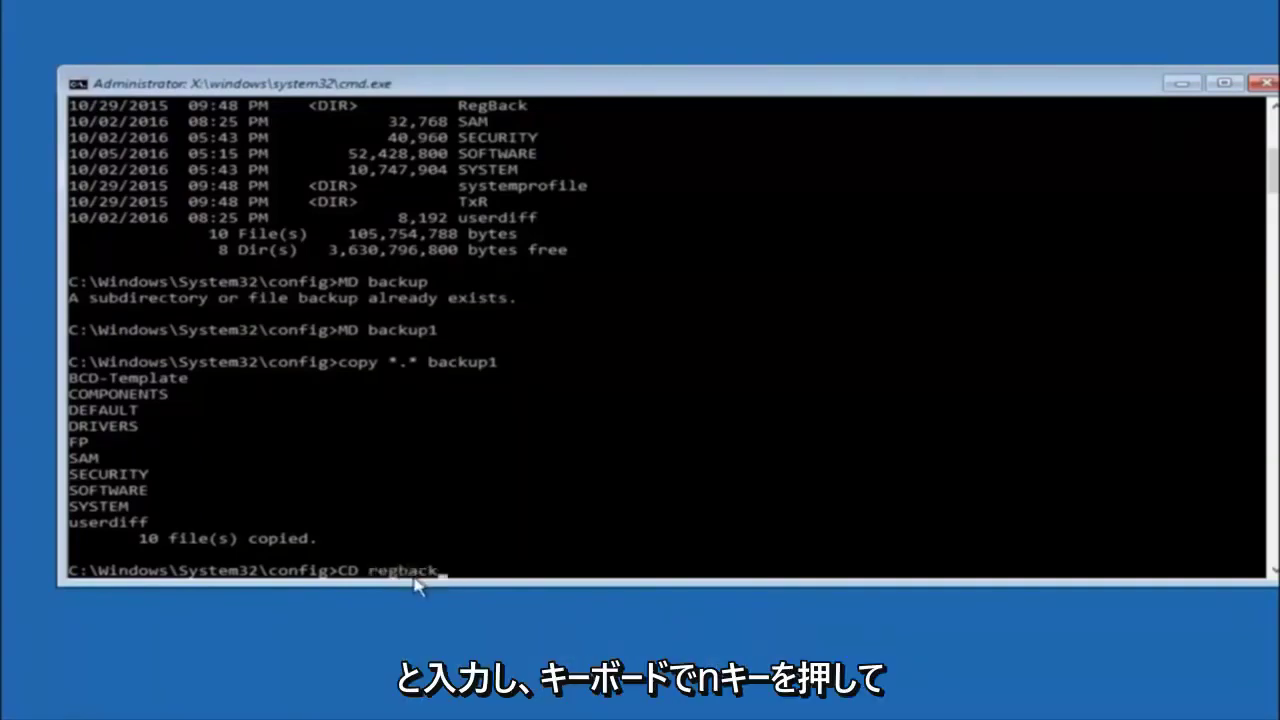
{"action": "key", "text": "Return"}
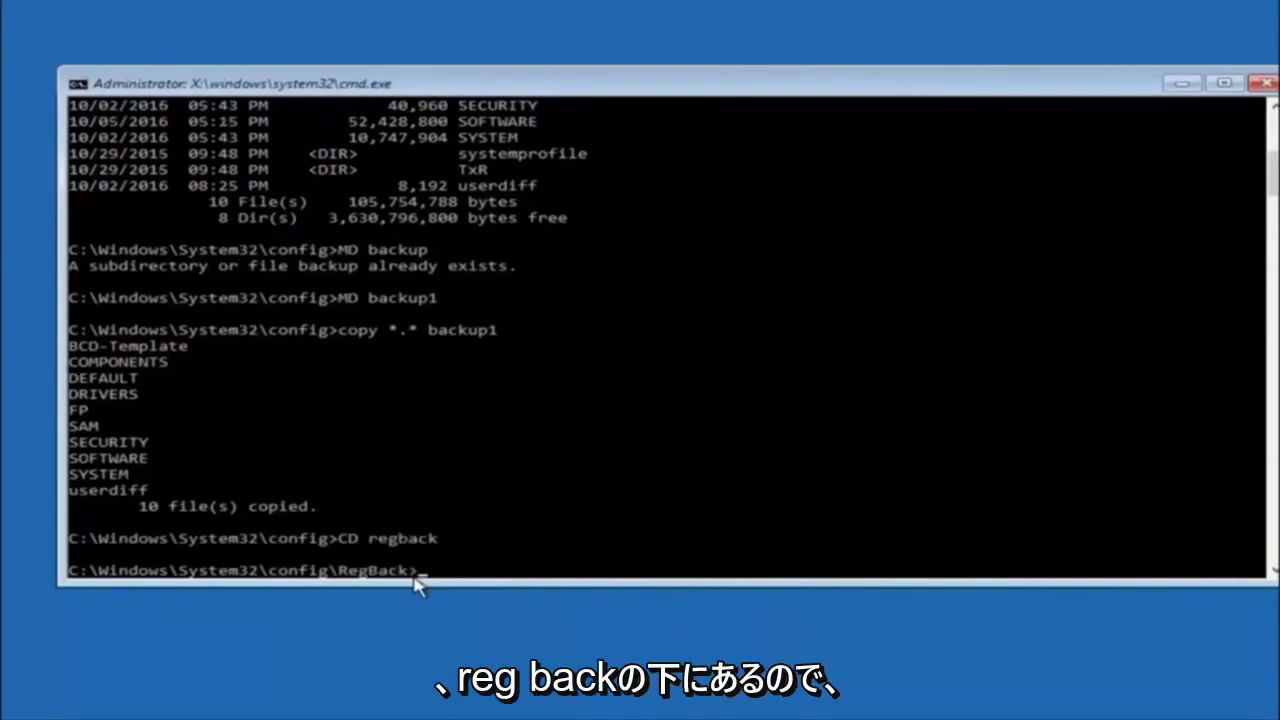
{"action": "type", "text": "dir"}
{"action": "key", "text": "Return"}
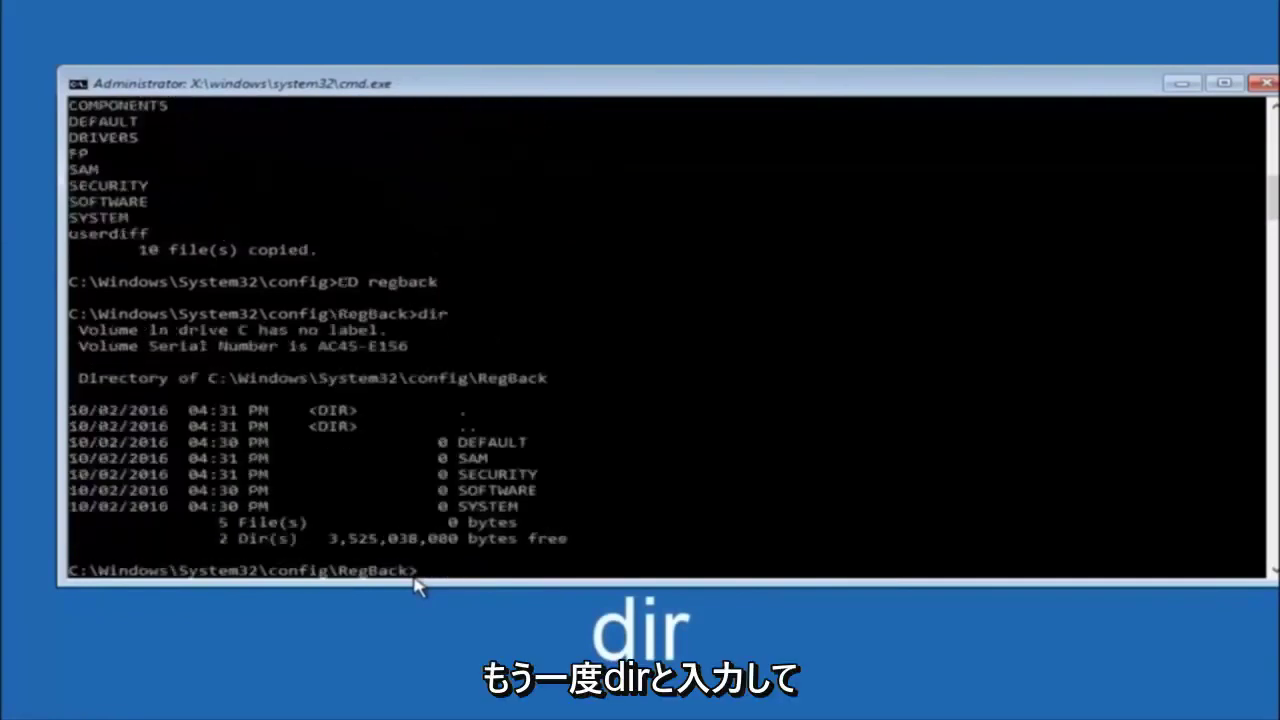
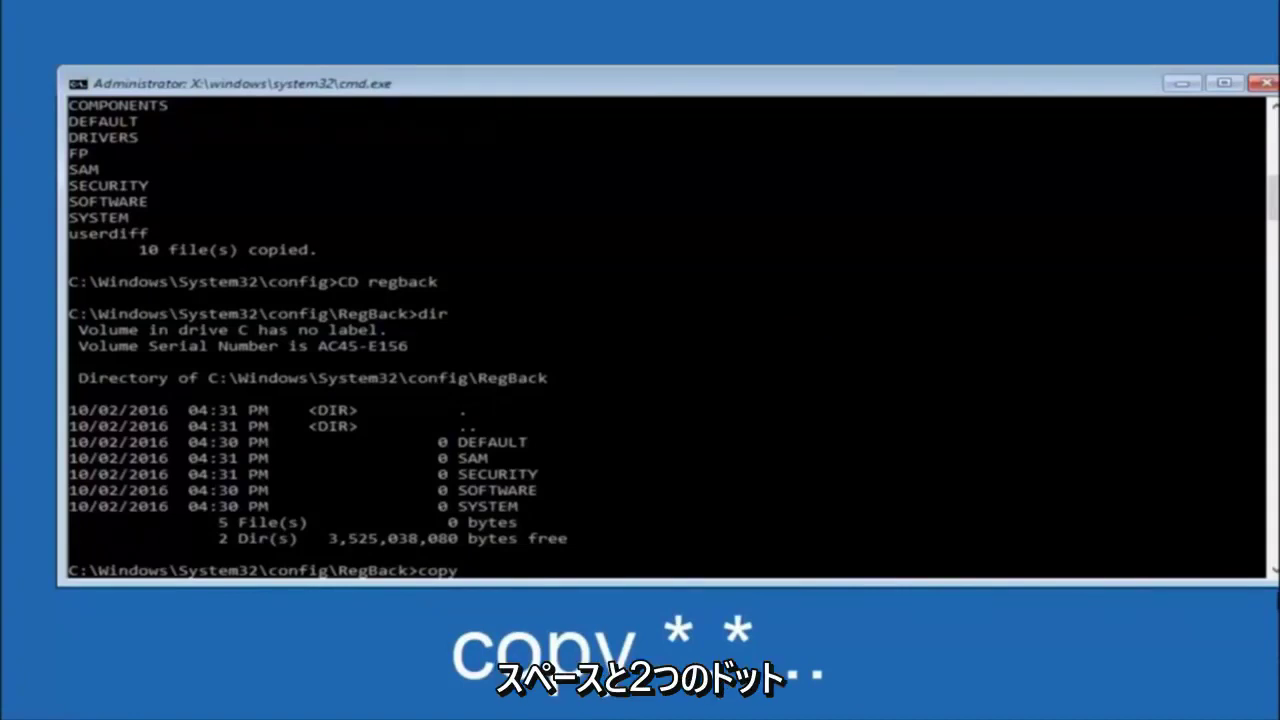
Copy all RegBack files into the parent config folder with copy *.* .. and answer A to overwrite all existing files
{"action": "left_click", "coordinate": [474, 572]}
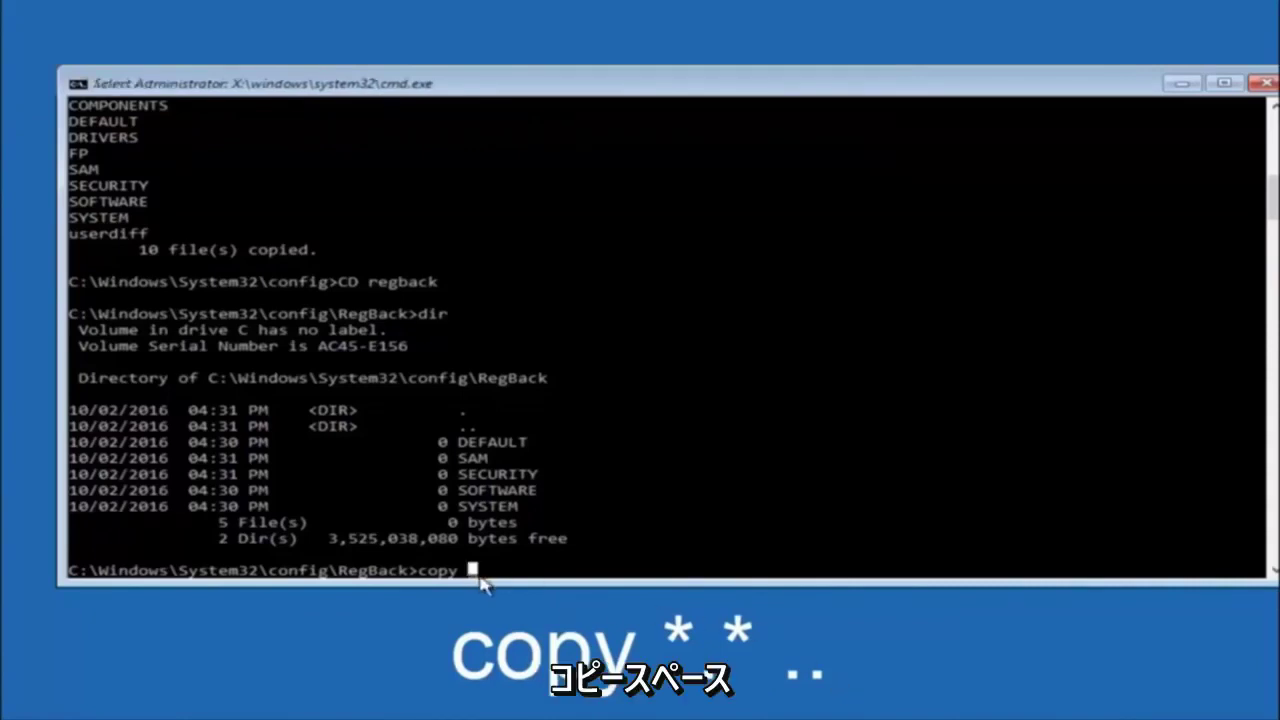
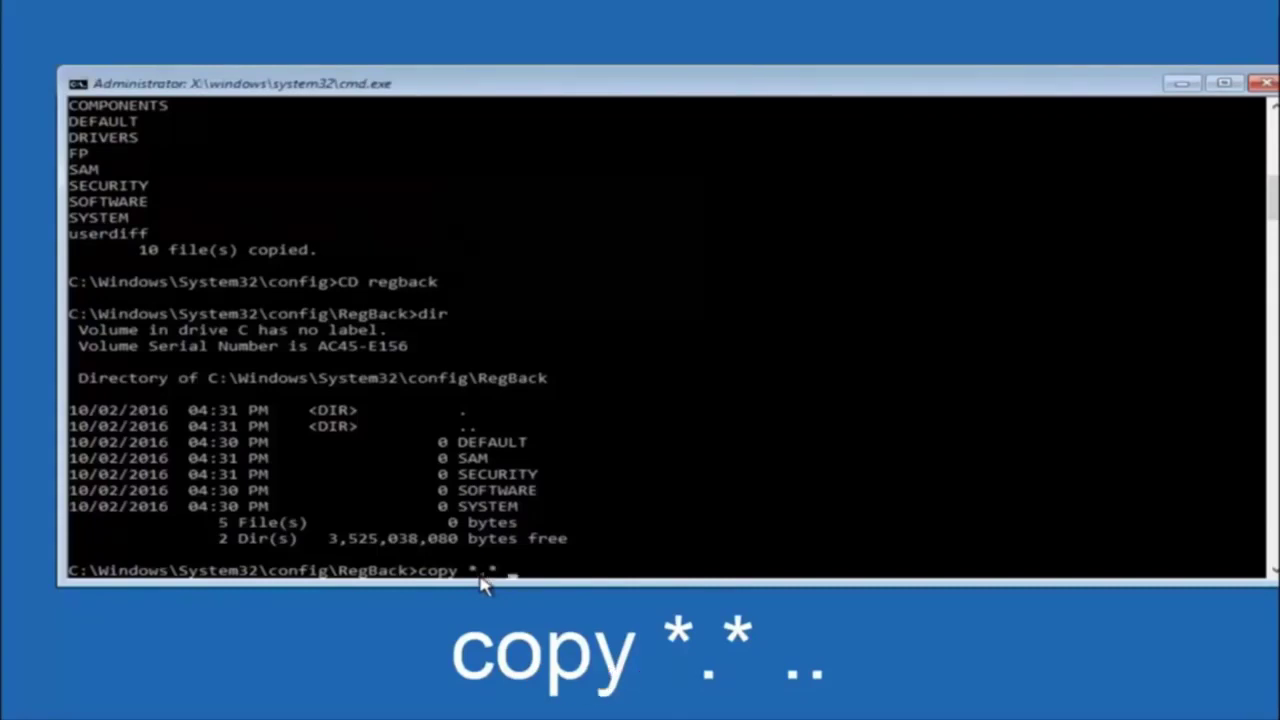
{"action": "type", "text": ".."}
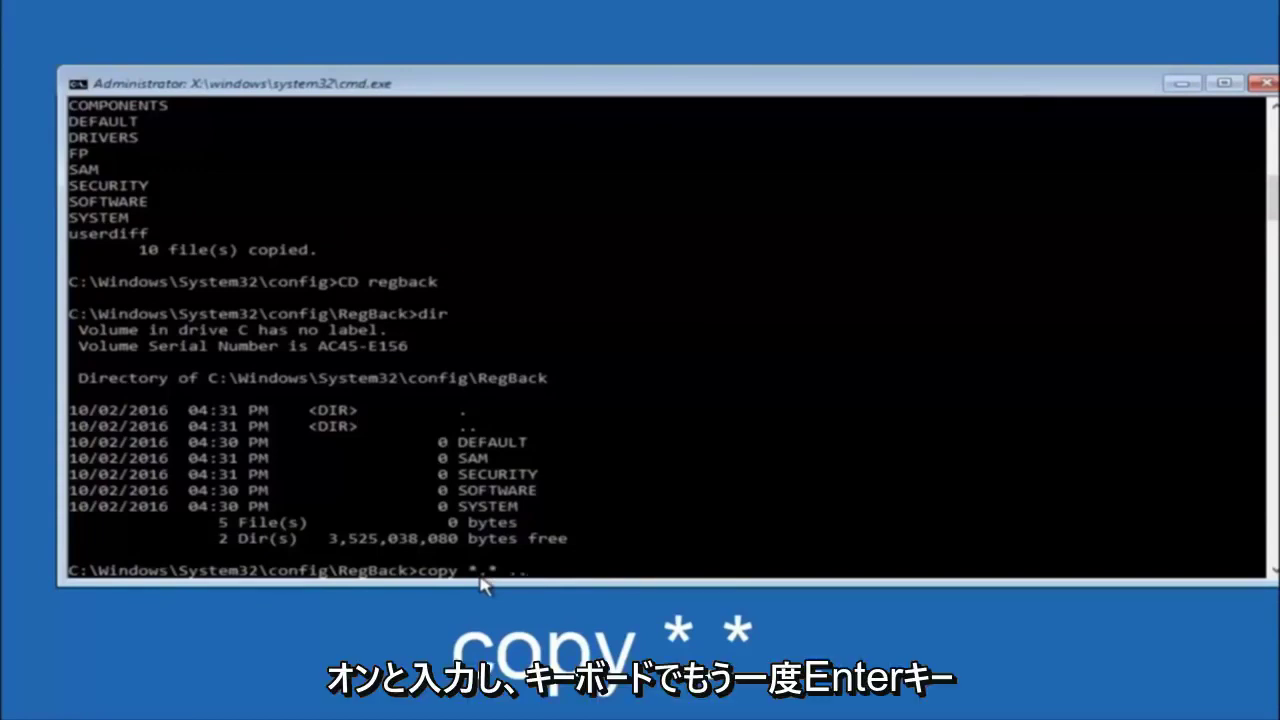
{"action": "key", "text": "Return"}
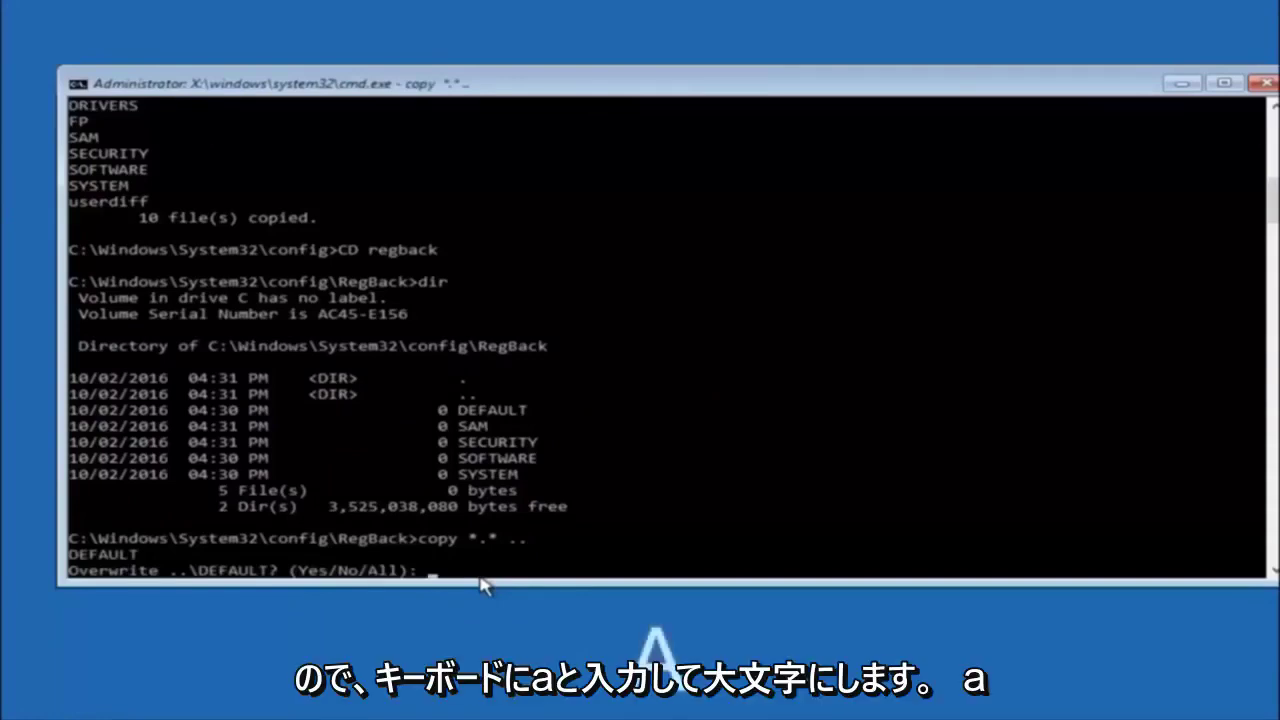
{"action": "type", "text": "A"}
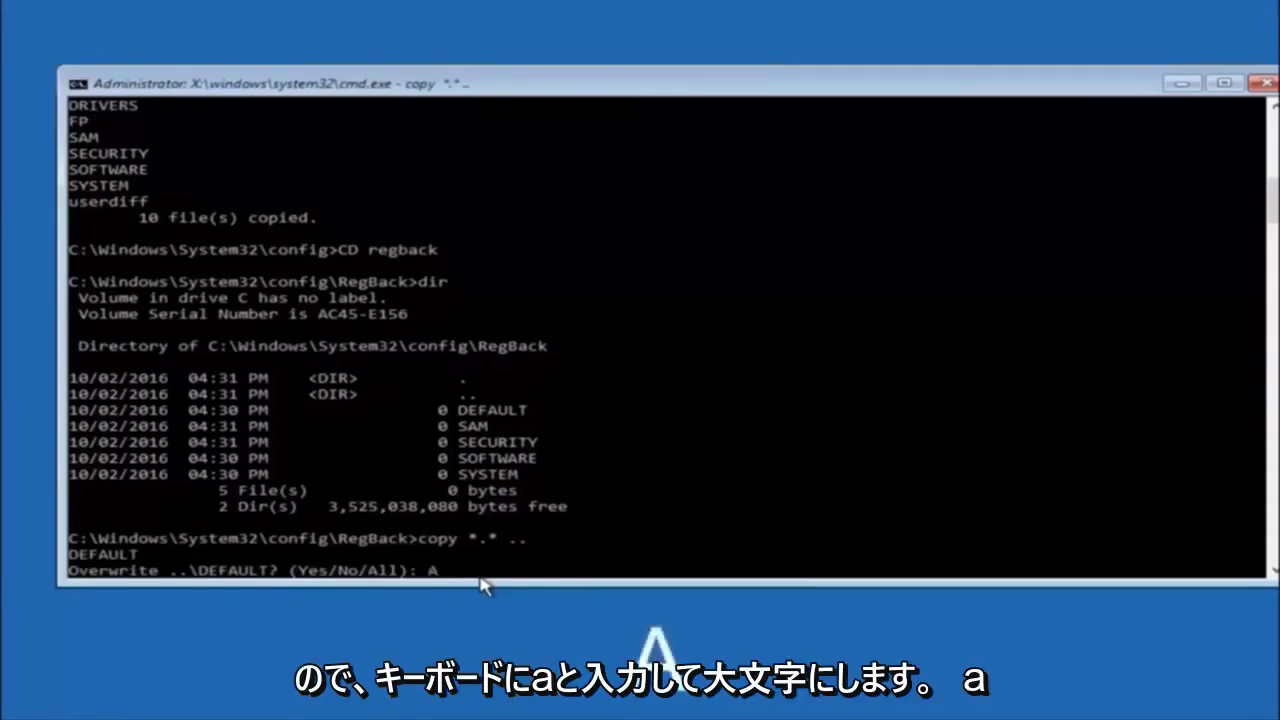
{"action": "key", "text": "Return"}
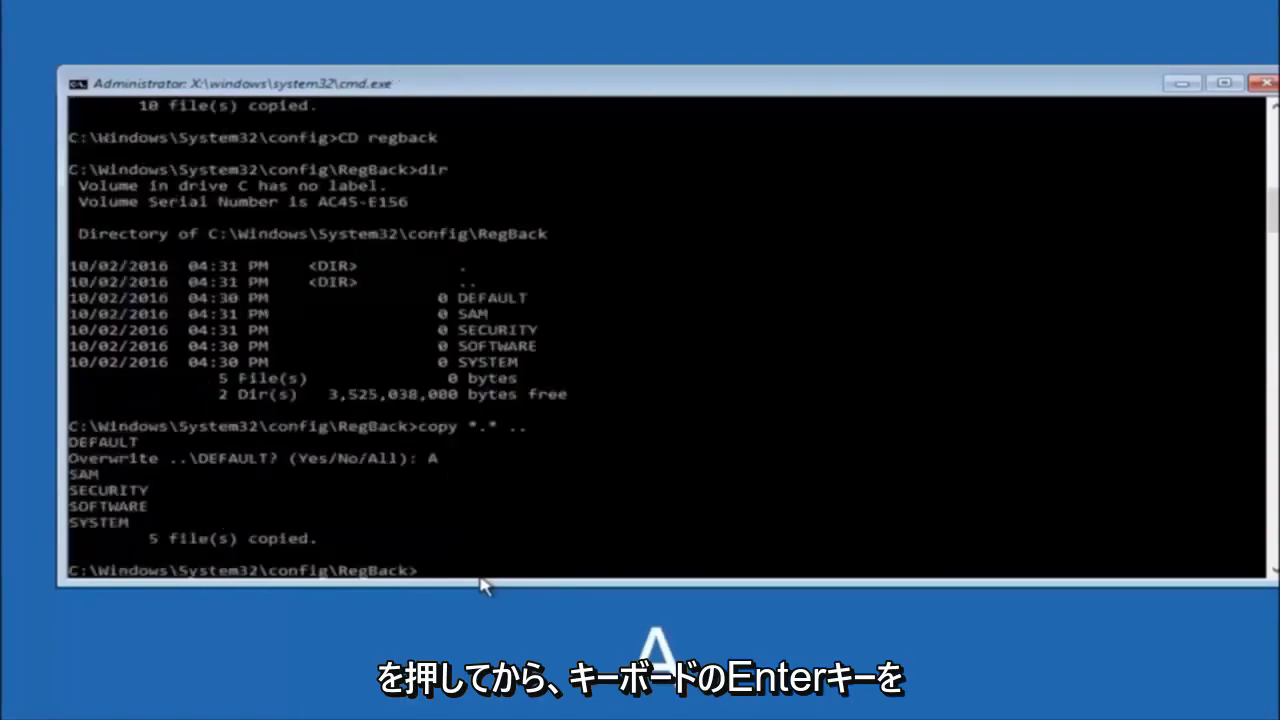